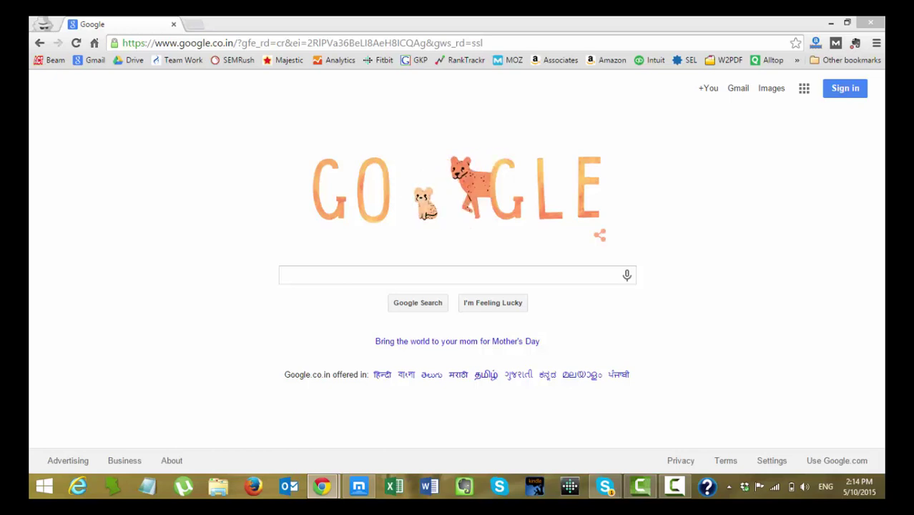
Search Google for 'adsense approval' and open the SEO Siren article on approval within 3 days.
left_click(386, 272)
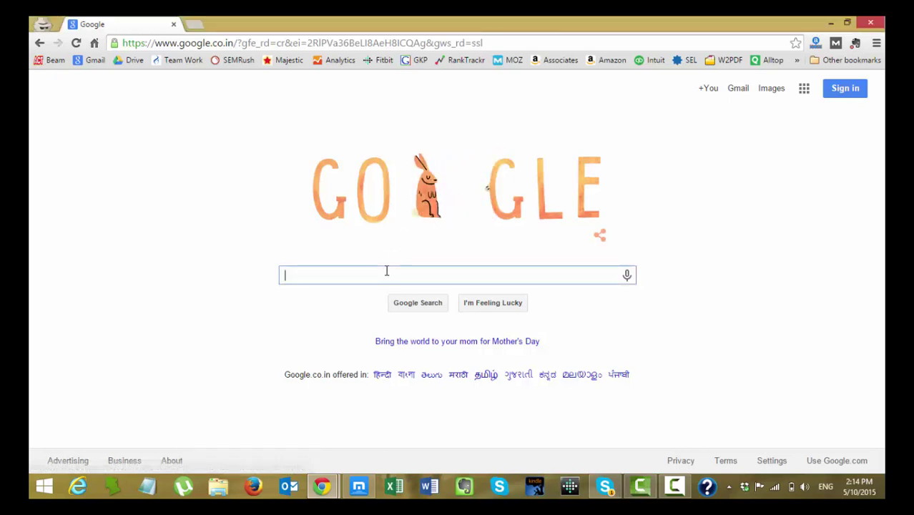
type("adsense approval")
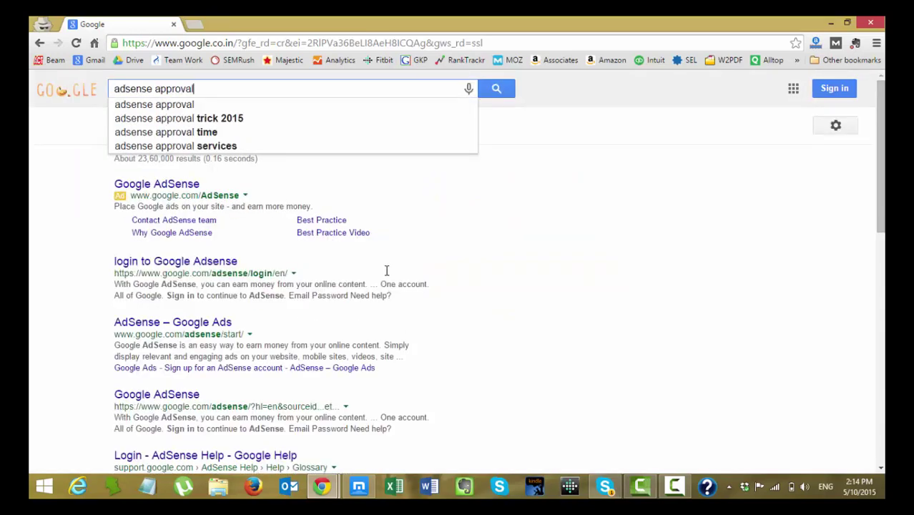
key("Return")
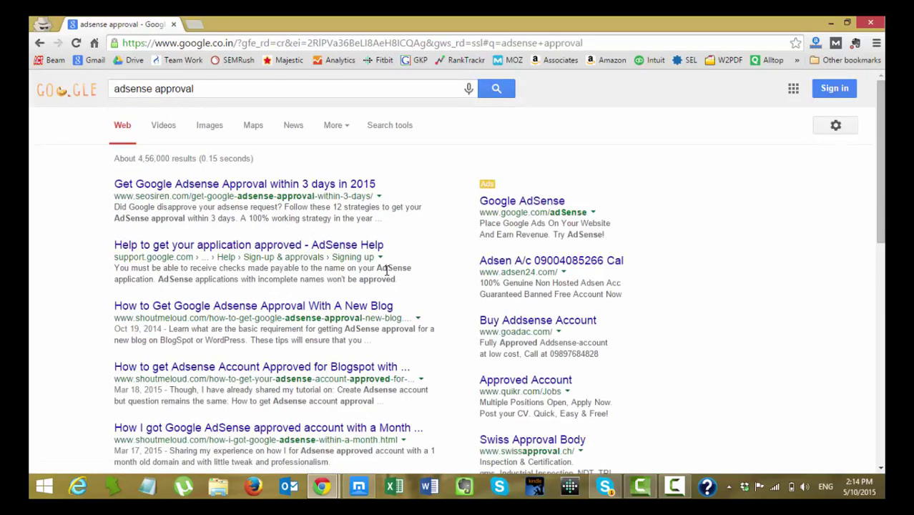
left_click(301, 188)
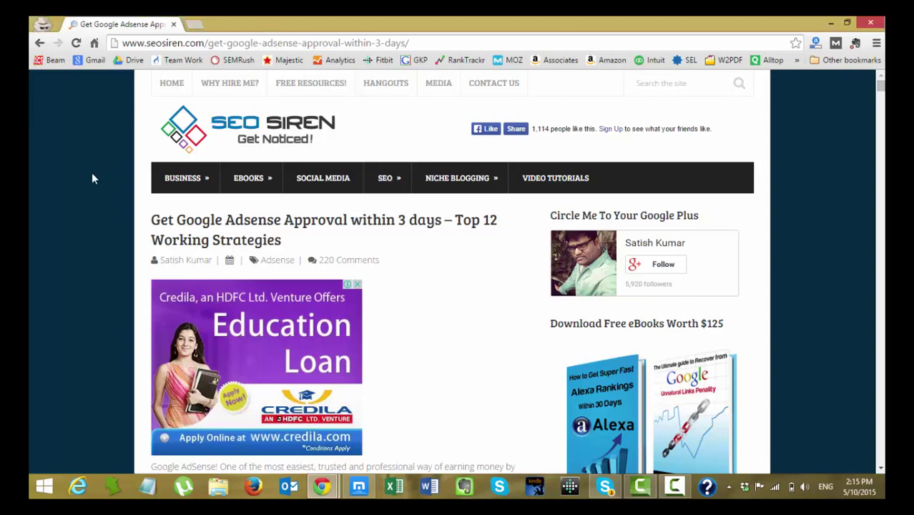
Scroll the SEO Siren article down to its 'Get Google AdSense Approval Within 3 Days' section.
scroll(91, 169, "down", 4)
scroll(83, 185, "down", 3)
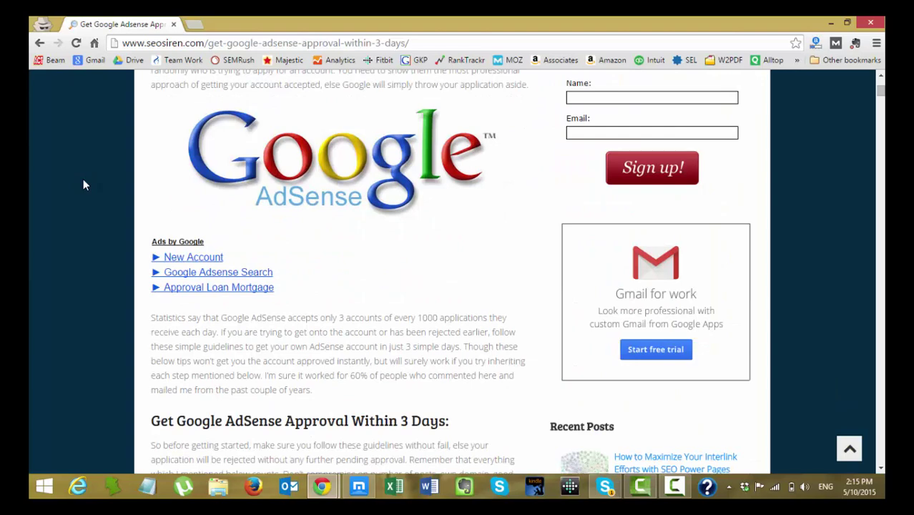
scroll(83, 185, "down", 2)
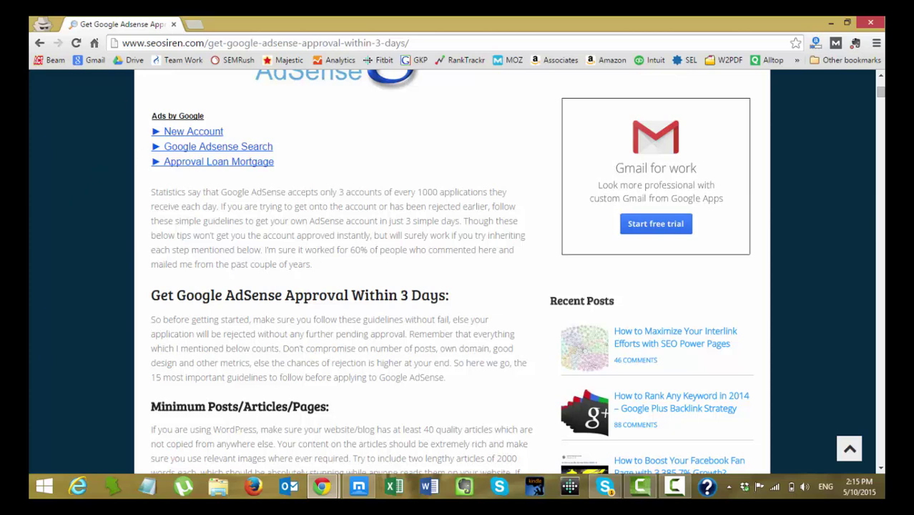
left_click(82, 185)
Search Google for 'free templates' in a new browser tab.
left_click(191, 24)
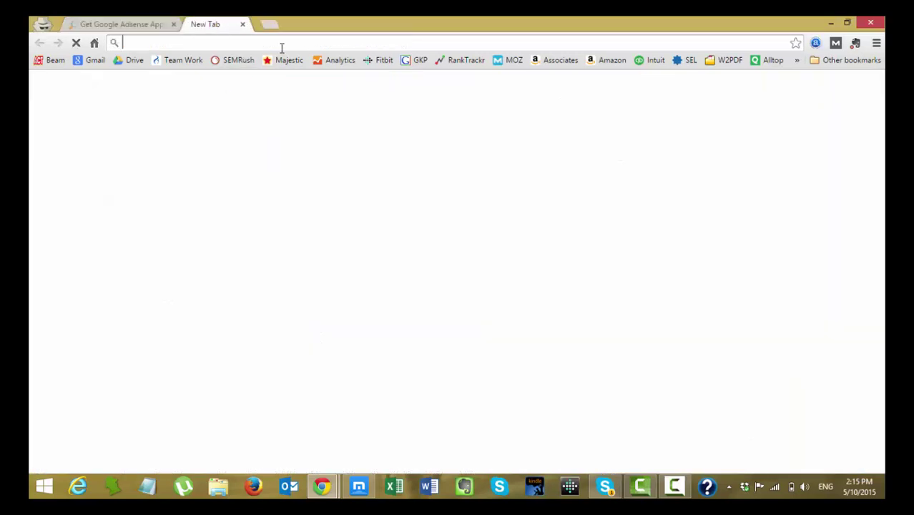
type("free template")
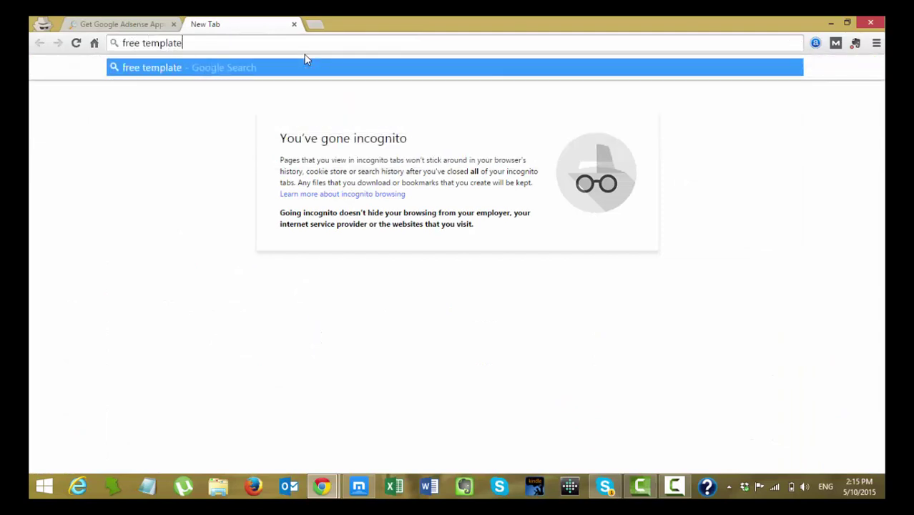
type("s")
key("Return")
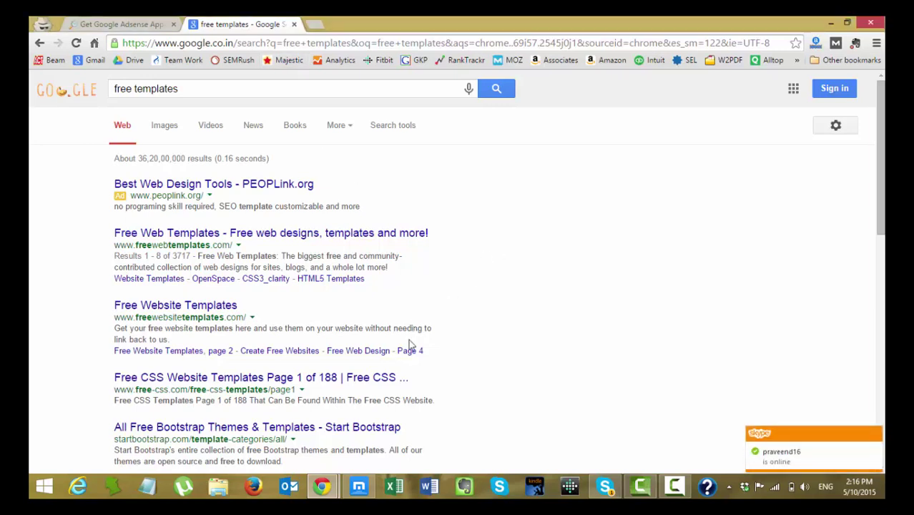
In a new Notepad window, type items 1) Website Design and 2) Minimum Number of Articles/Posts.
left_click(147, 487)
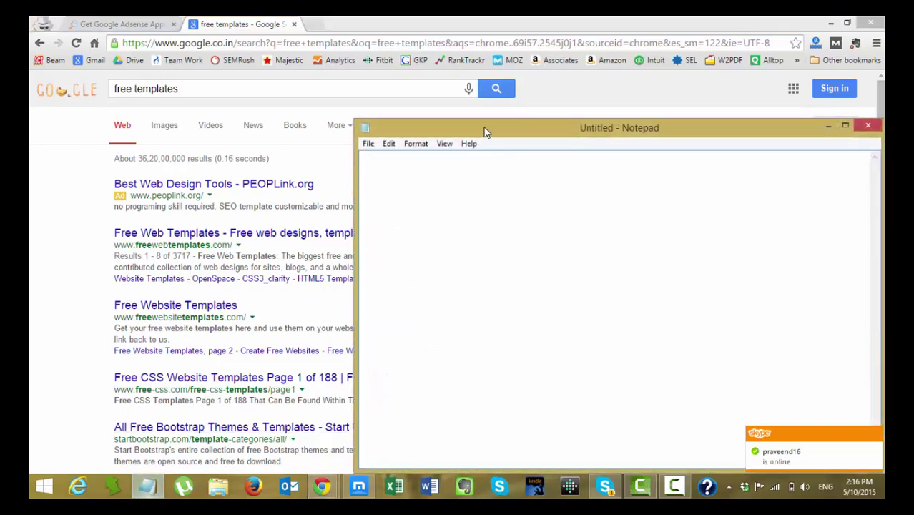
left_click_drag(484, 131, 434, 97)
type("1)")
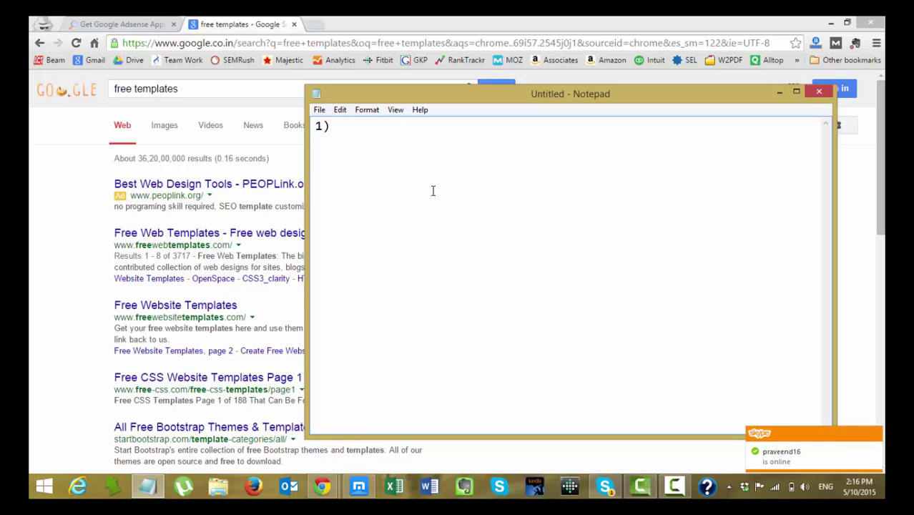
type(" Website ")
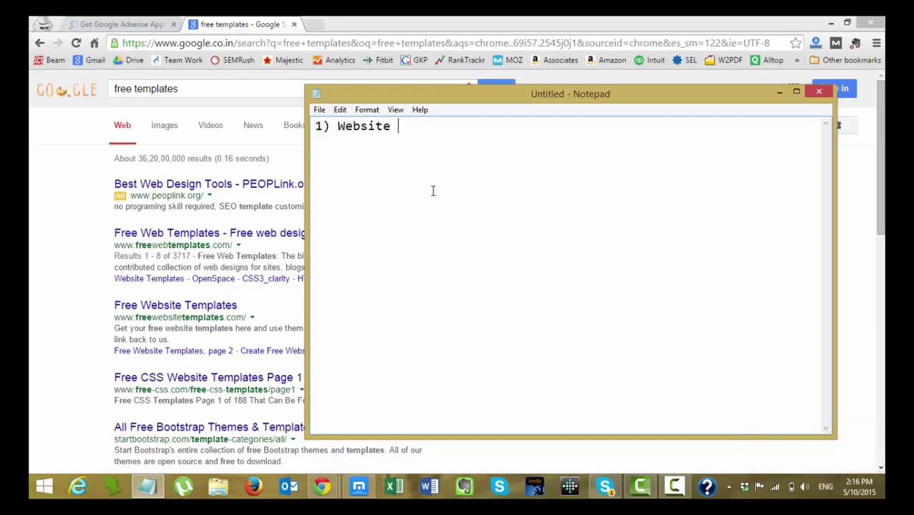
type("Design")
key("Return")
type("2) Nu")
key("BackSpace")
key("BackSpace")
type("Minimum")
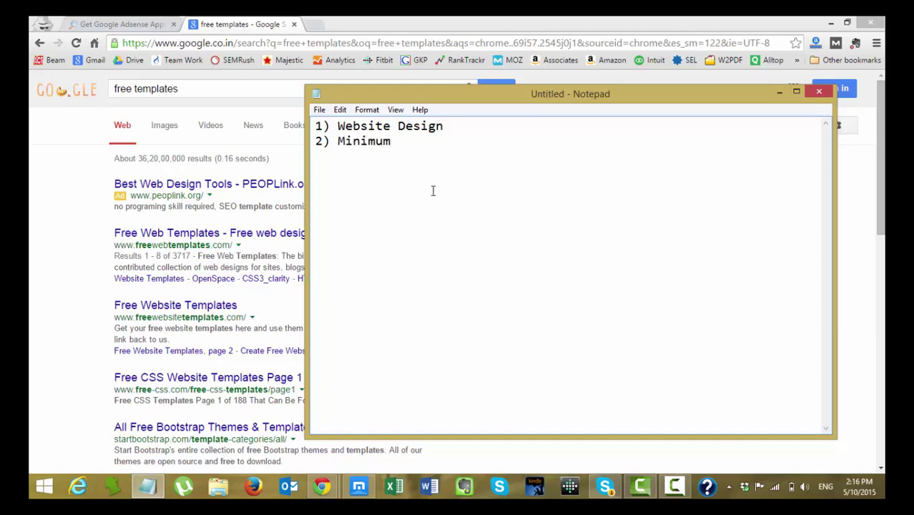
type(" Number of Ar")
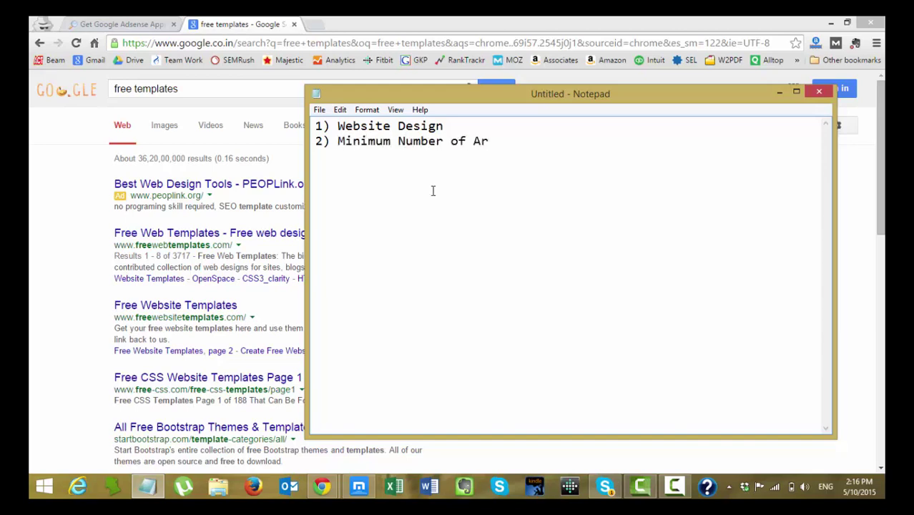
type("ticles/Posts")
key("Return")
Add item 3) No copied content (at all) and begin item 4).
type("3)")
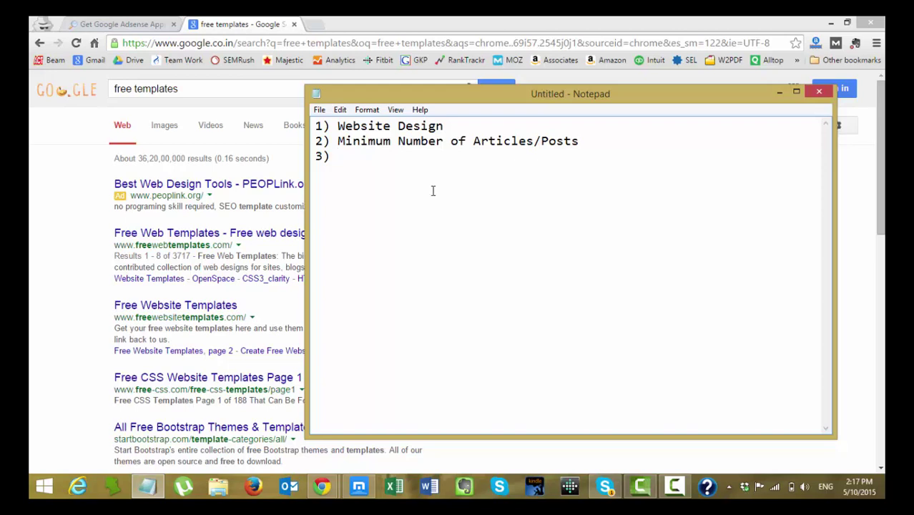
type("No copied content (")
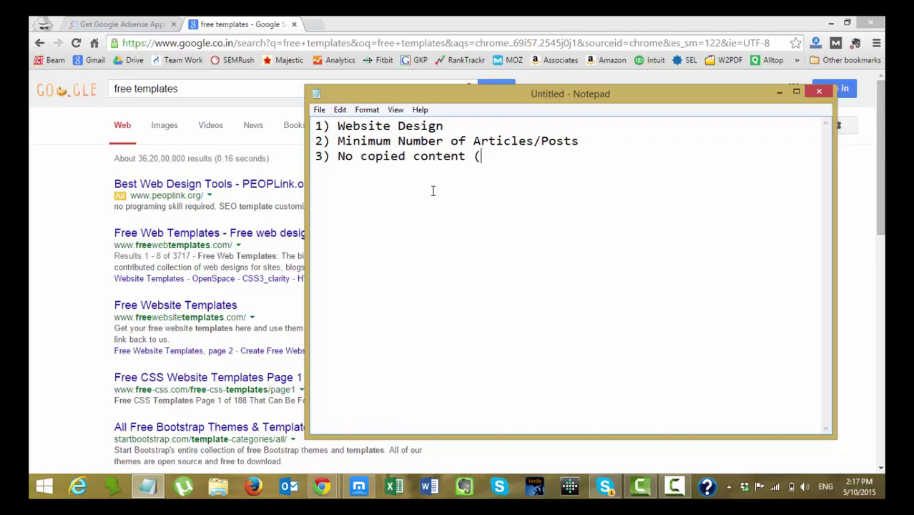
type("at all)")
key("Return")
type("4)")
key("alt+Tab")
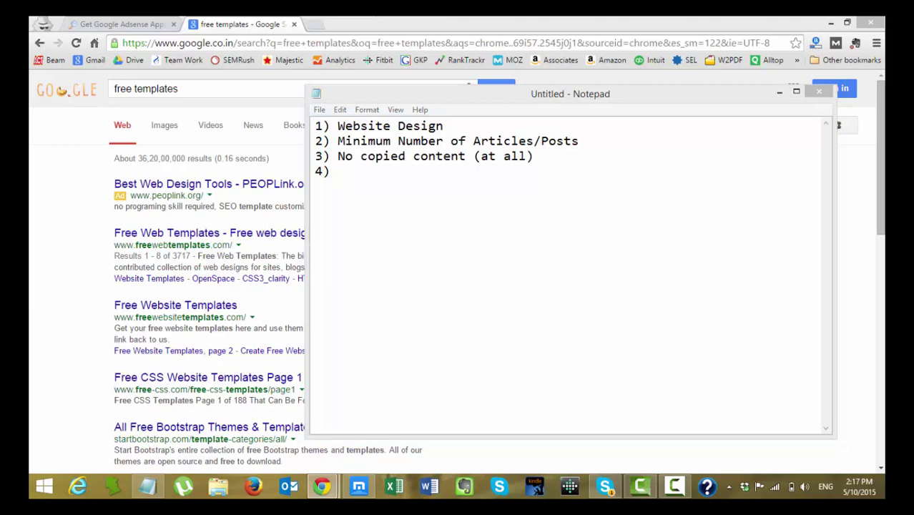
left_click(371, 171)
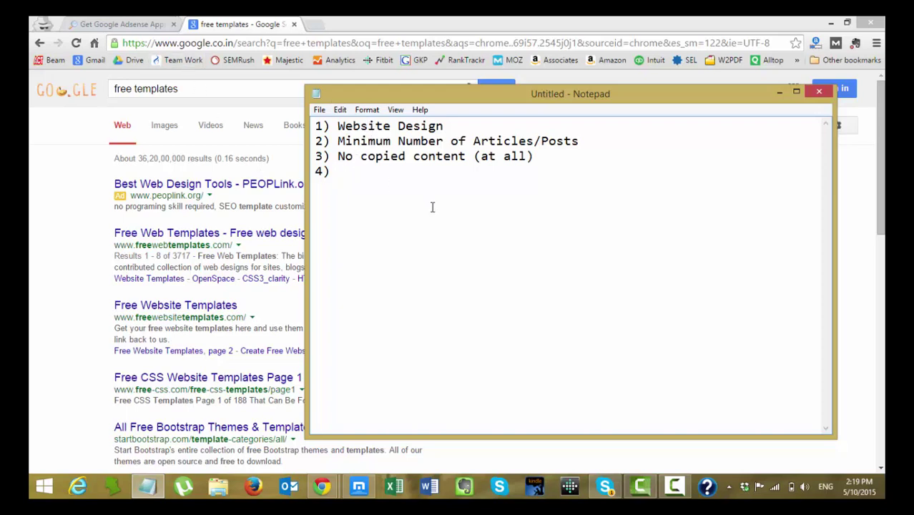
Fill in item 4 as Good Niches (Health, Law, Tech) and begin item 5.
type("P")
key("BackSpace")
type("Good Niche")
type("s (Heal")
type("th, En")
key("BackSpace")
key("BackSpace")
type("Law, Tech")
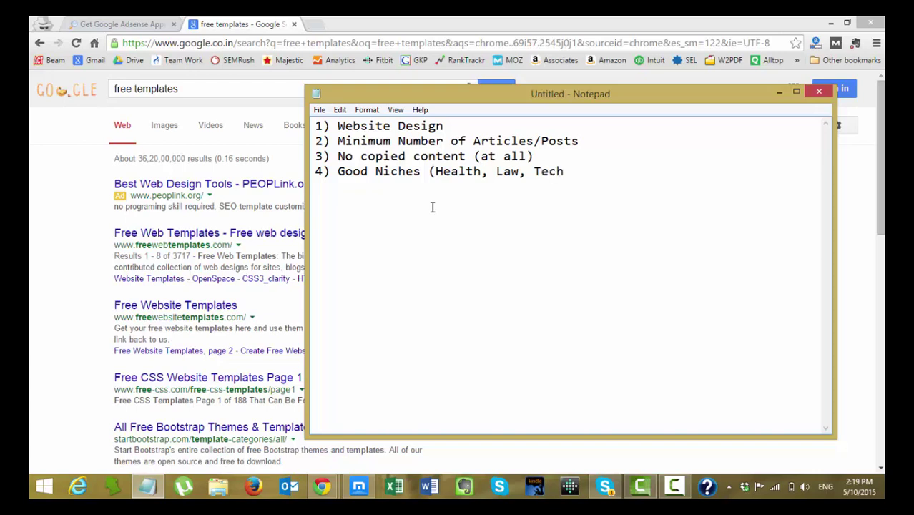
type(") 5)")
Complete item 5 as 'Don't put any other ads' and start item 6).
type("Don't put")
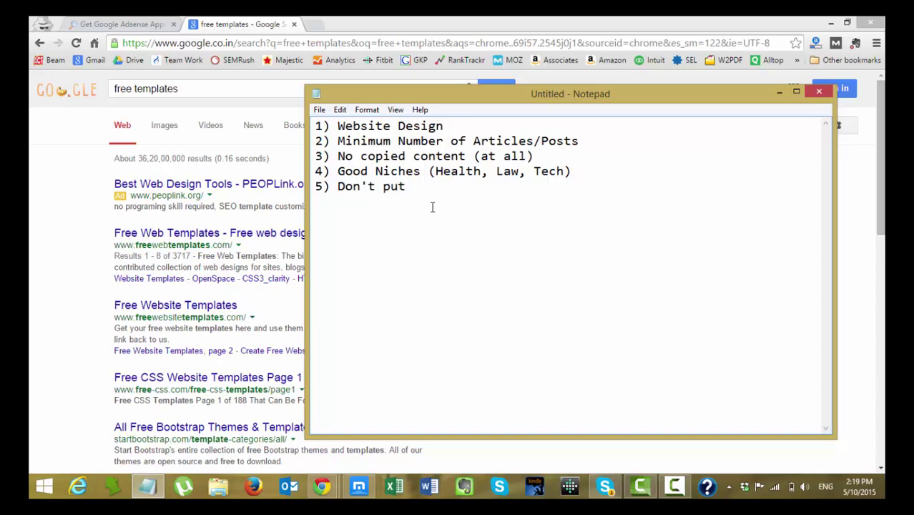
type(" any other ads")
key("Return")
type("6)")
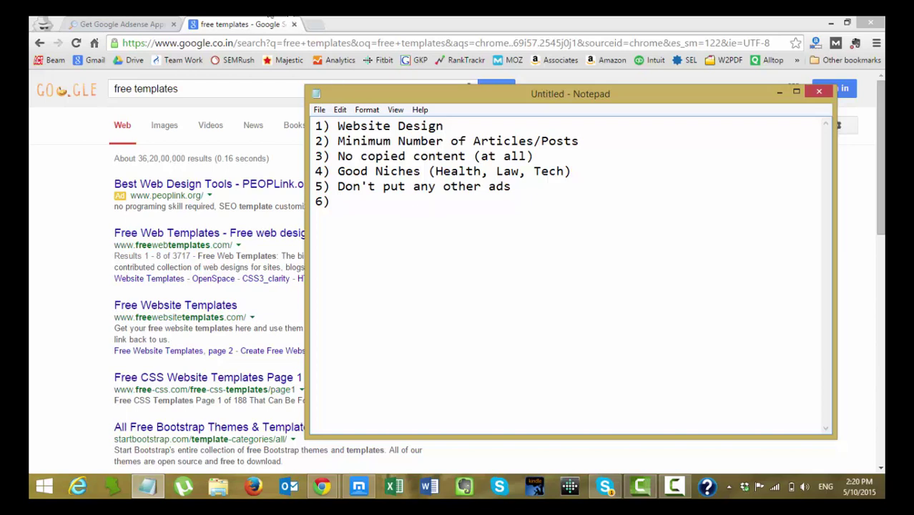
left_click(236, 26)
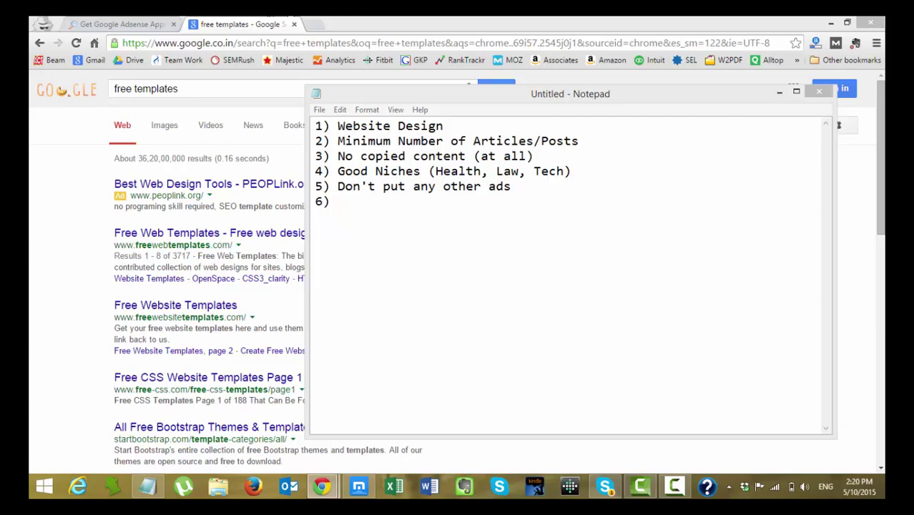
key("alt+Tab")
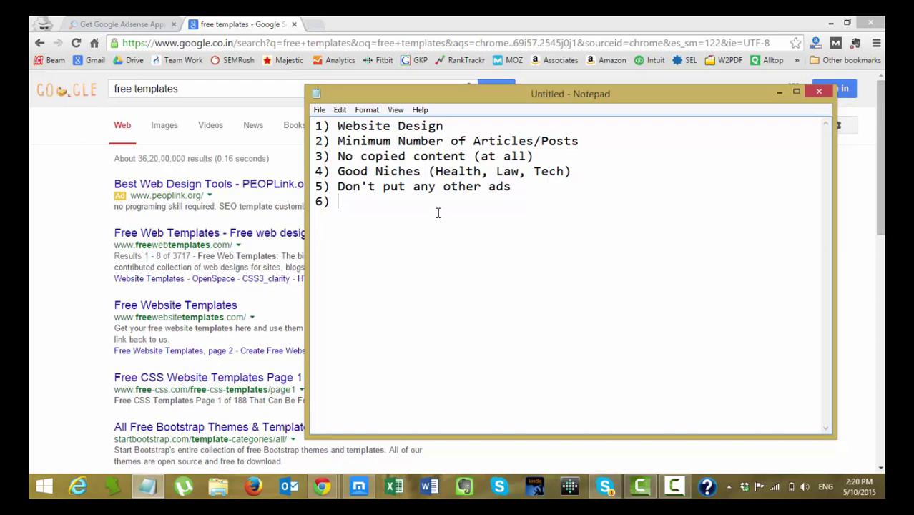
Name item 6 'User experience (loading speed)'.
type("User experience")
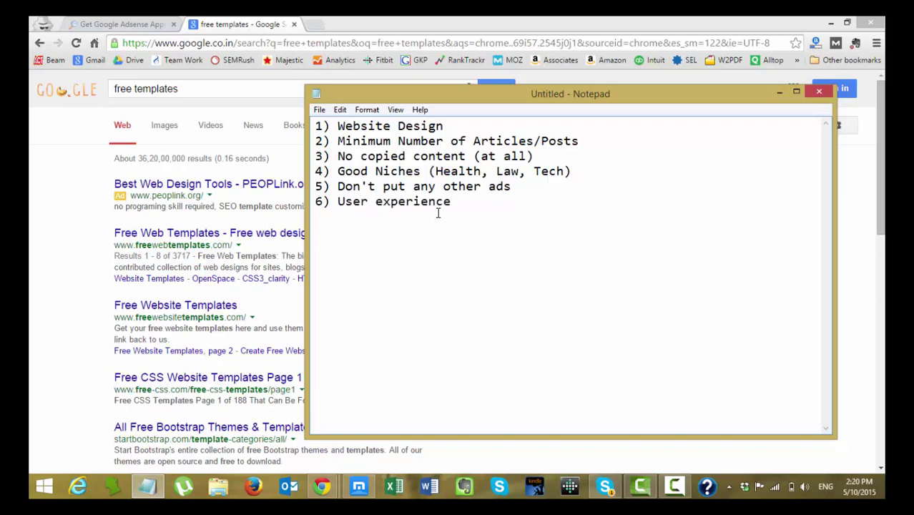
key("Return")
type("7)")
left_click(463, 204)
type("(loading speed)")
key("Down")
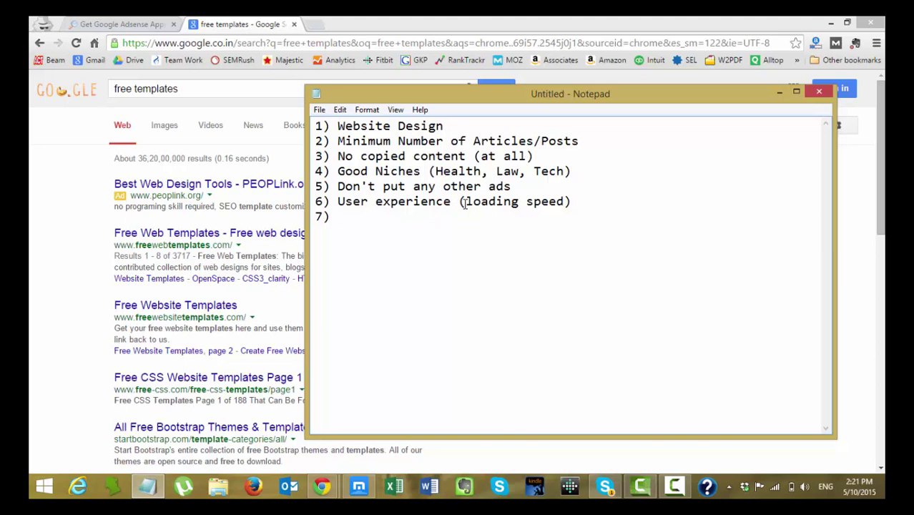
Add a tip line to keep website loading speed under 3 - 5 secs, then begin item 7).
type("Try ")
type("3 seco")
key("BackSpace")
key("BackSpace")
key("BackSpace")
key("BackSpace")
key("BackSpace")
key("BackSpace")
type("to put your website loading")
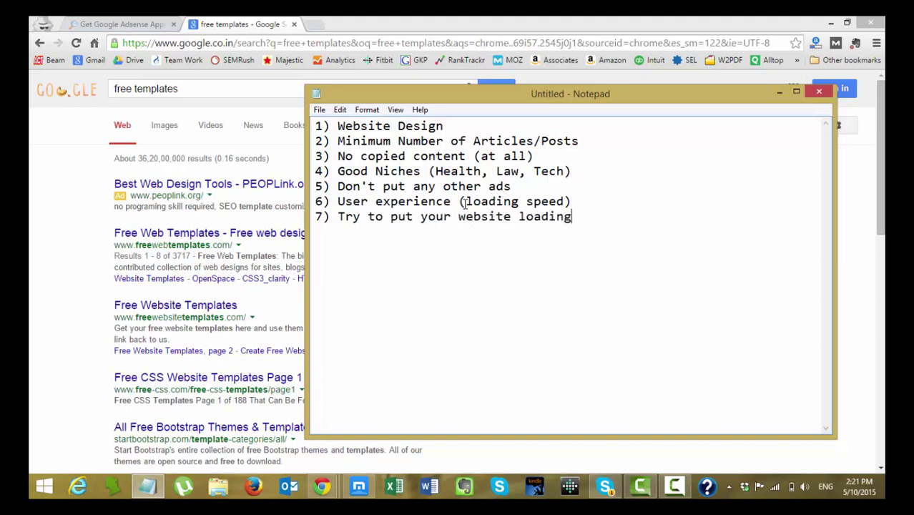
type(" speed under 3 secs")
key("BackSpace")
key("BackSpace")
key("BackSpace")
key("BackSpace")
type("-5")
key("BackSpace")
type("5 secs.")
key("BackSpace")
type("s.")
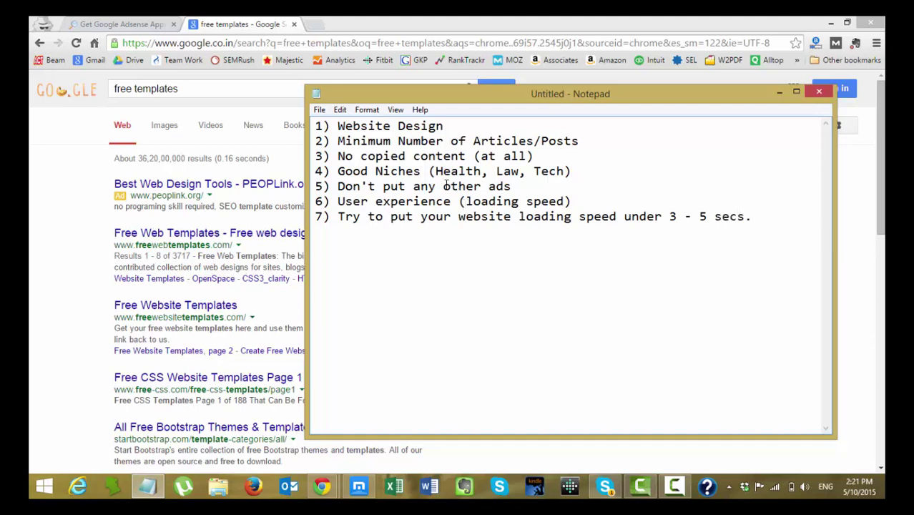
left_click_drag(336, 220, 263, 223)
key("BackSpace")
left_click(748, 214)
key("Return")
type("7)")
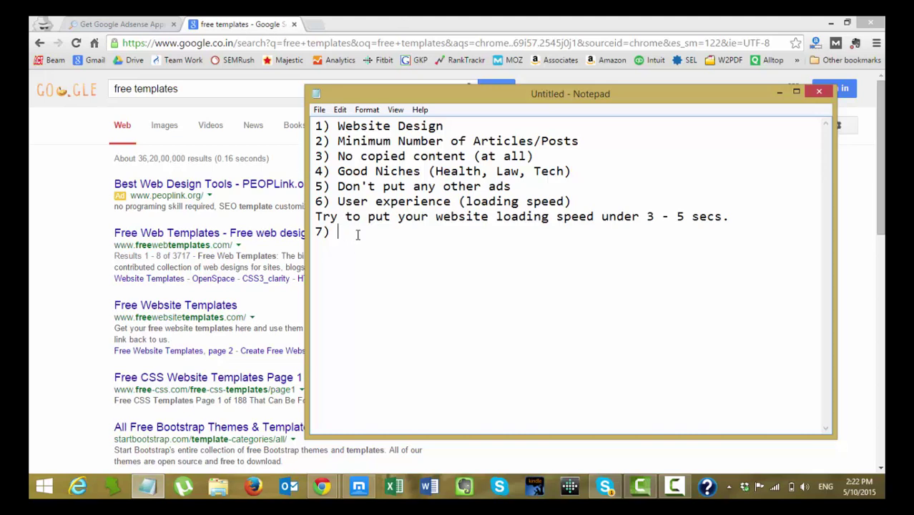
Write item 7 as 'Google Analytics, Google WT, Bing WBT'.
type("Google Analytics, Google WB")
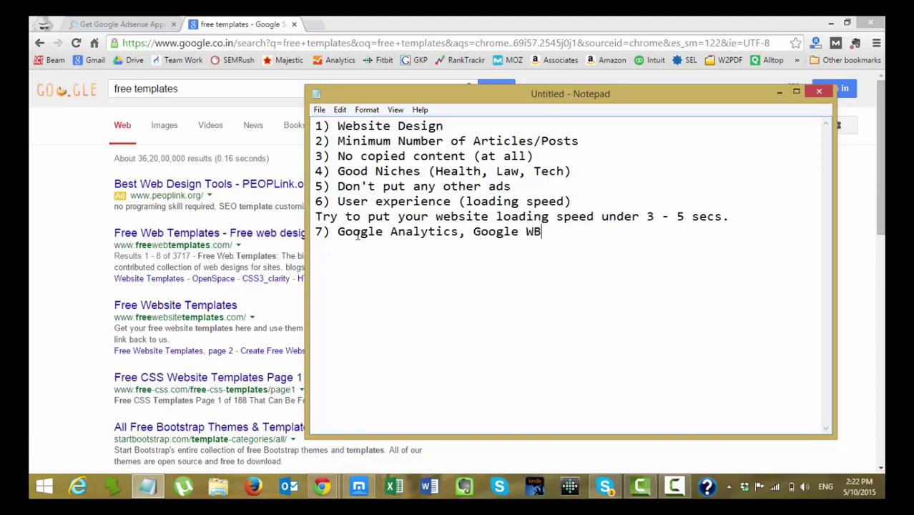
key("BackSpace")
key("BackSpace")
type("WT")
key("Return")
type("8")
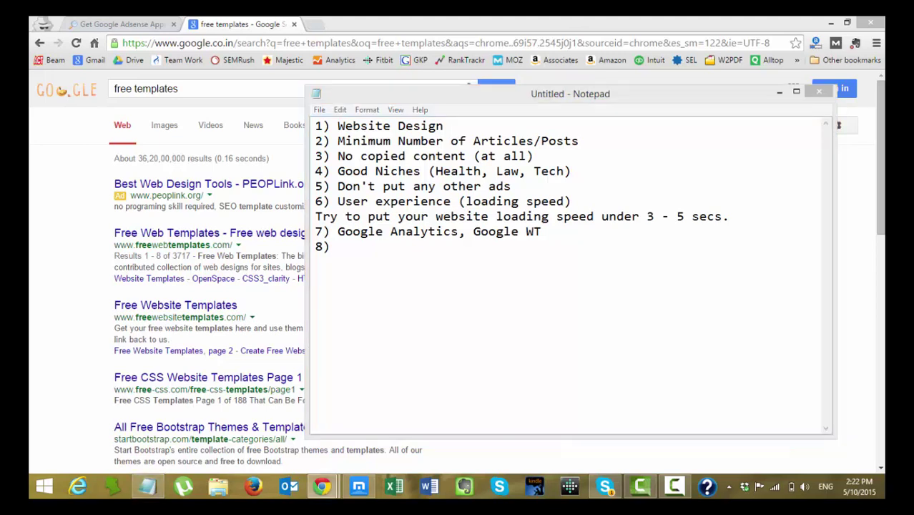
left_click(585, 226)
type(", Bing WBT")
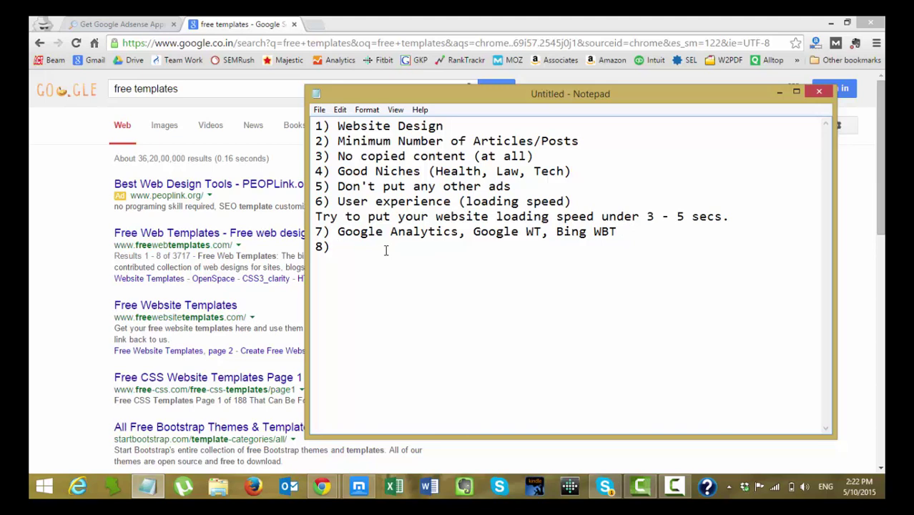
Start item 8 with 'XML Sitemaps, Some good plugins,'.
type("X")
key("BackSpace")
type("XML Sitempa")
key("BackSpace")
key("BackSpace")
type("aps, Some good plugins")
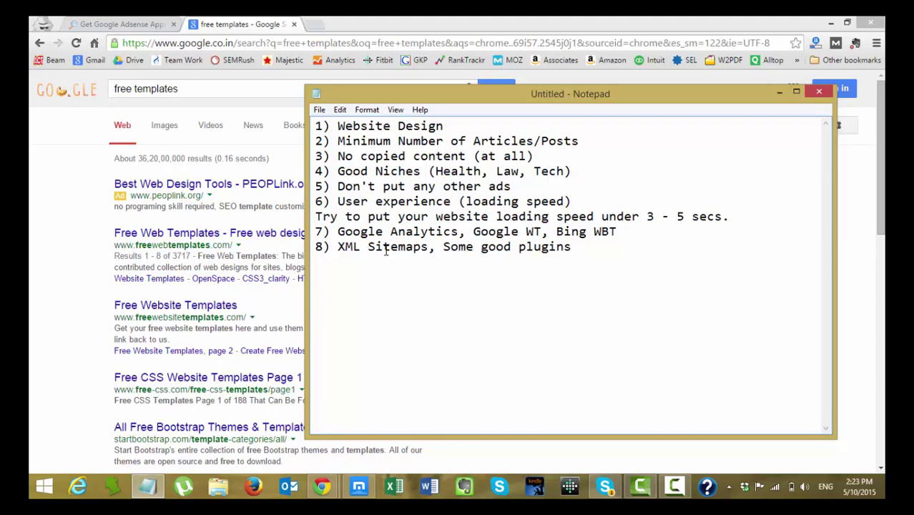
type(",")
Add '(Yoast)' to item 8's plugins and begin item 9).
type("U")
key("BackSpace")
type("(Yoast, CBN)")
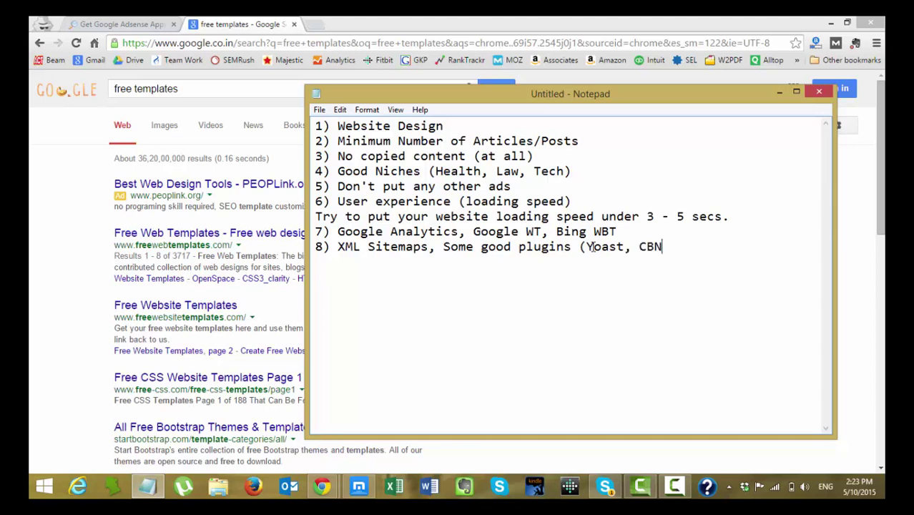
key("BackSpace")
key("BackSpace")
key("BackSpace")
key("BackSpace")
type("CB")
key("BackSpace")
key("BackSpace")
key("BackSpace")
type(")")
key("Return")
type("9)")
Append ', Robots' to the end of item 8.
left_click(322, 486)
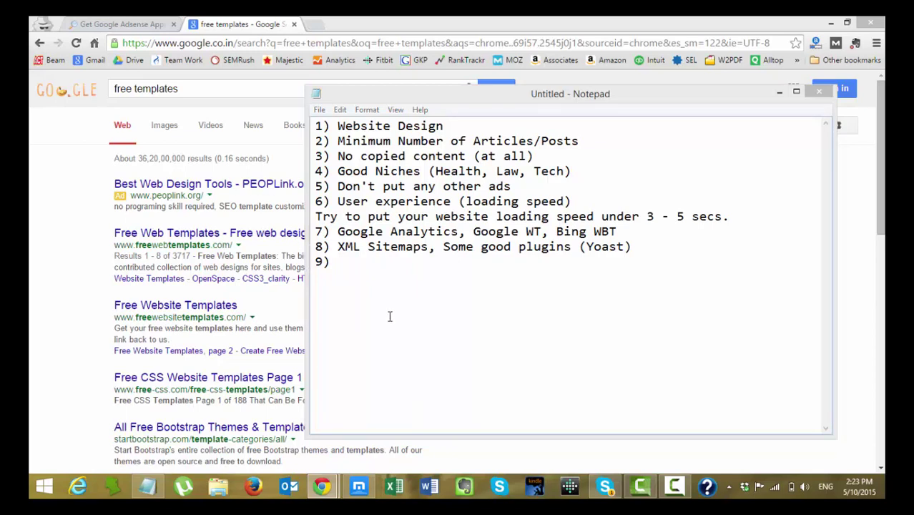
left_click(341, 247)
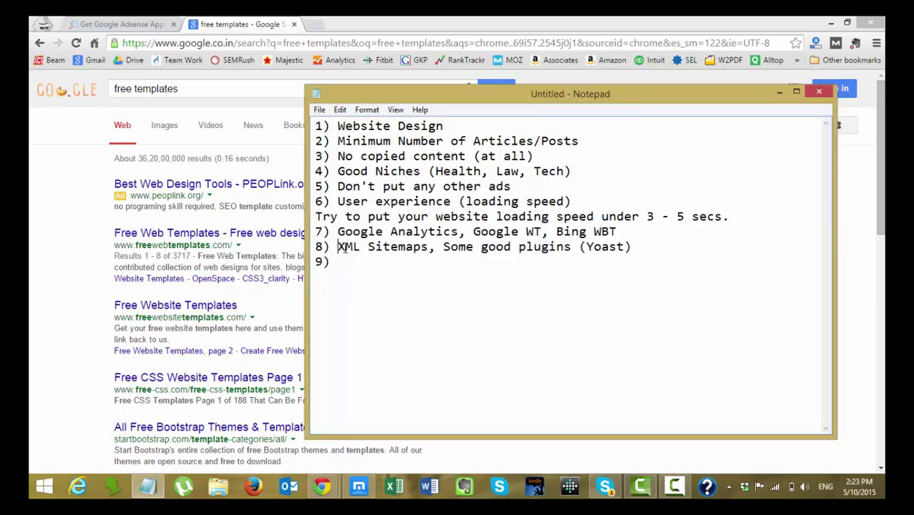
left_click_drag(638, 256, 369, 245)
left_click(626, 252)
left_click(650, 250)
type(", Robots")
key("Down")
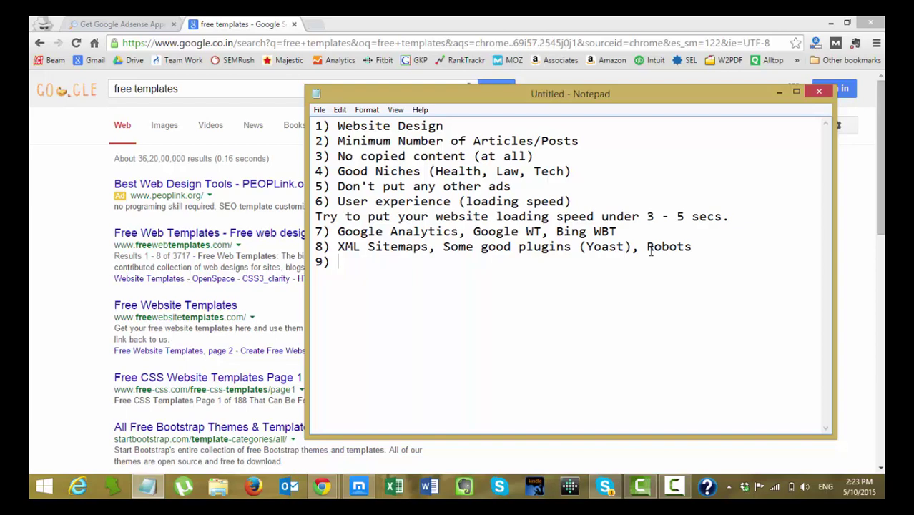
Search Google for site:seosiren.com, review its indexed pages, and open a new incognito tab.
left_click(197, 90)
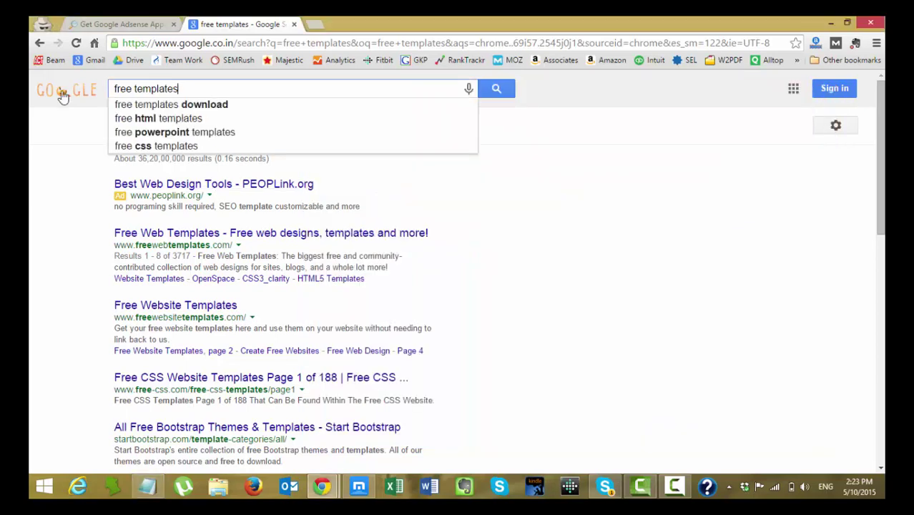
key("ctrl+a")
type("site:seosiren ")
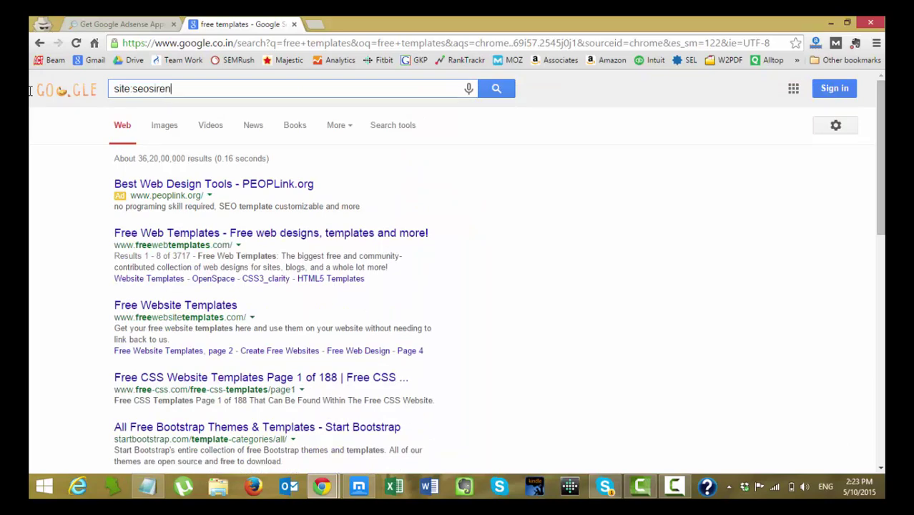
type("com")
key("Return")
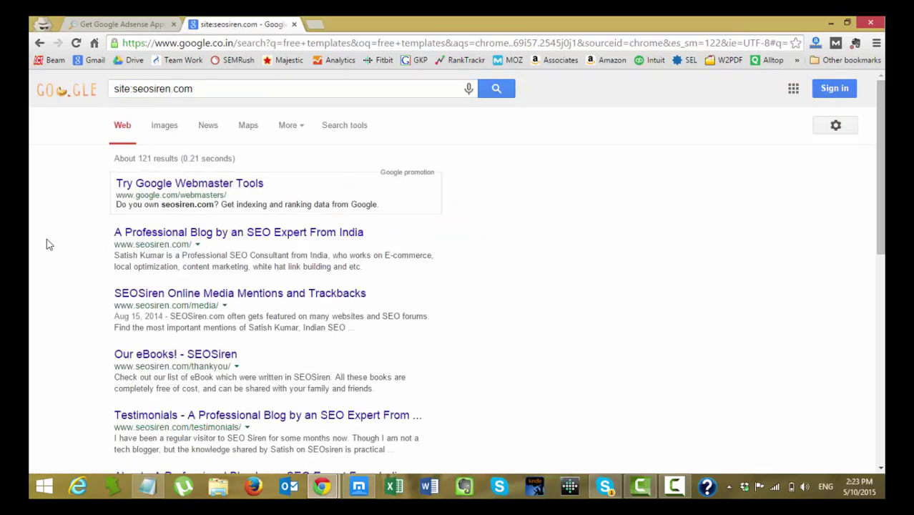
scroll(47, 248, "down", 6)
scroll(50, 253, "down", 1)
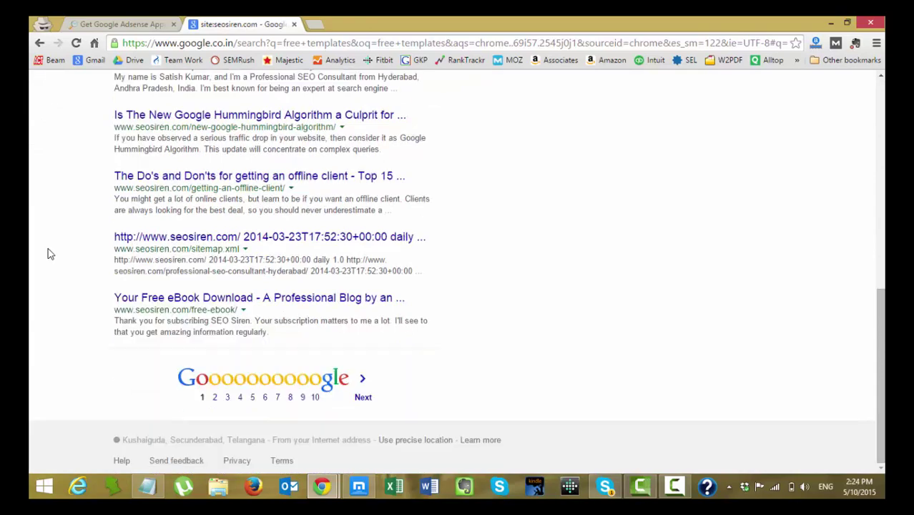
scroll(50, 253, "up", 7)
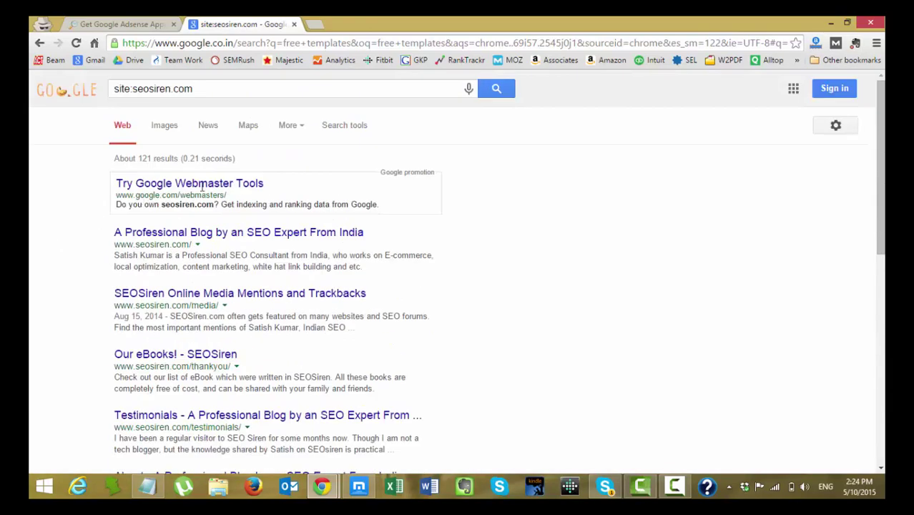
scroll(164, 347, "down", 1)
scroll(184, 400, "up", 1)
left_click_drag(131, 89, 170, 89)
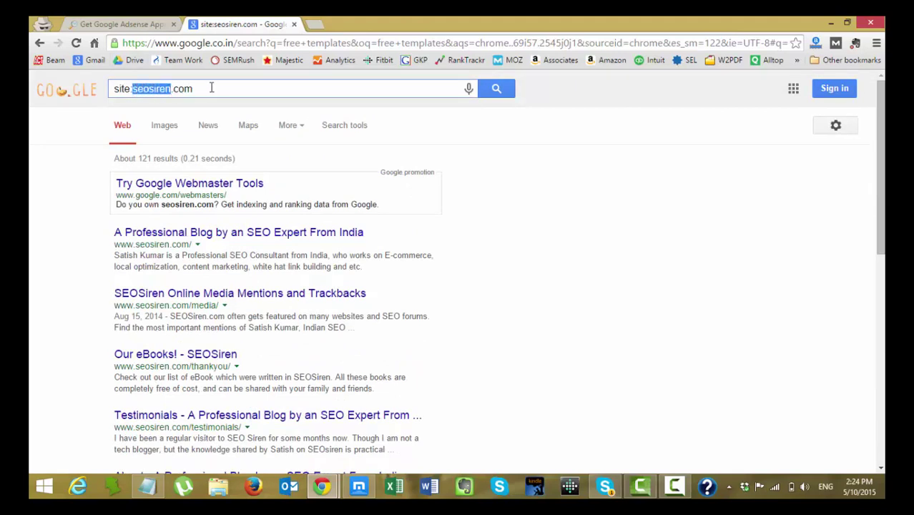
left_click(321, 29)
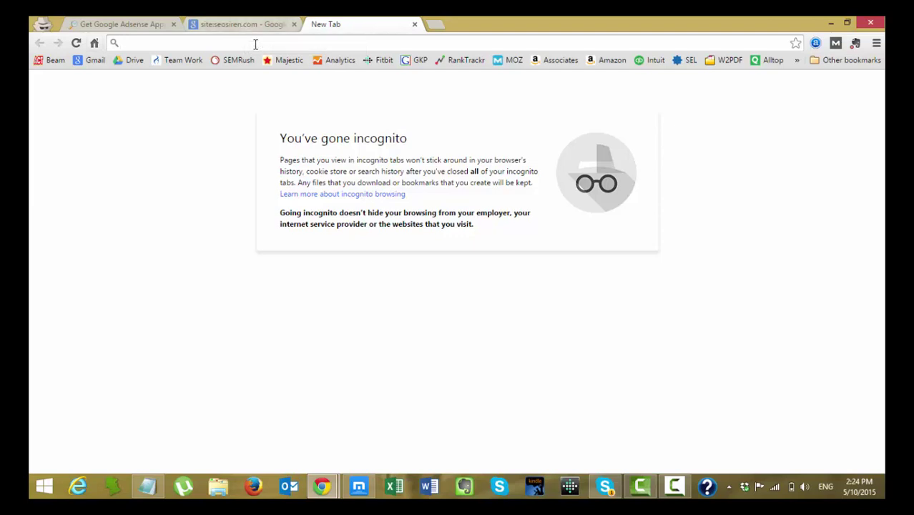
Search 'wallpapers 2015', open the Happy Mothers Day 2015 wallpaper site and copy its domain.
type("wallpapers ")
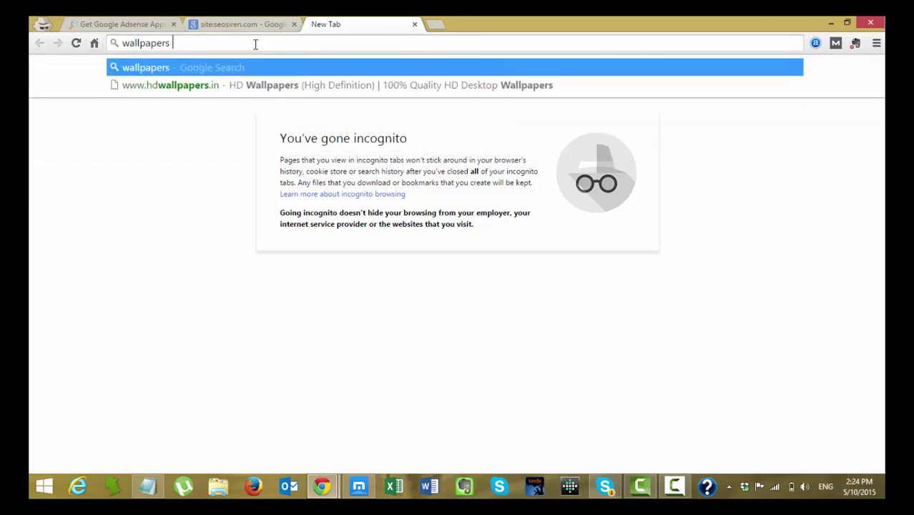
type("2015")
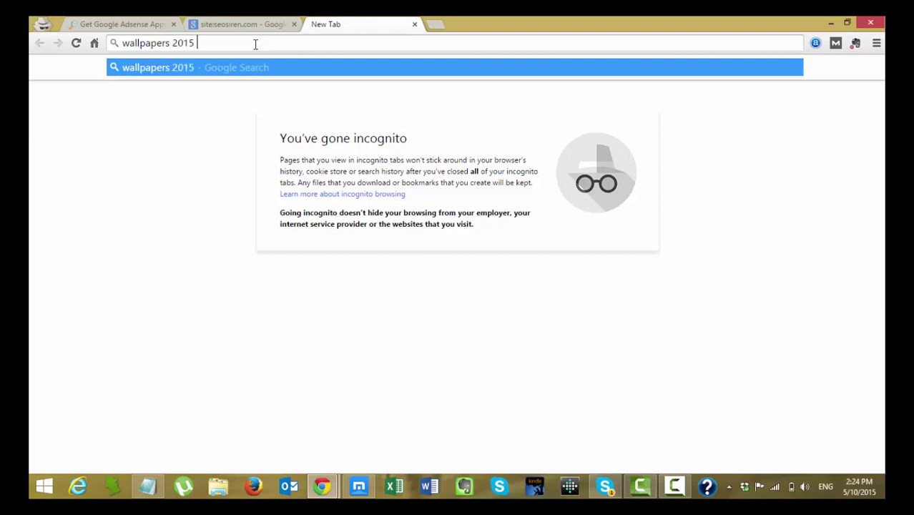
key("Return")
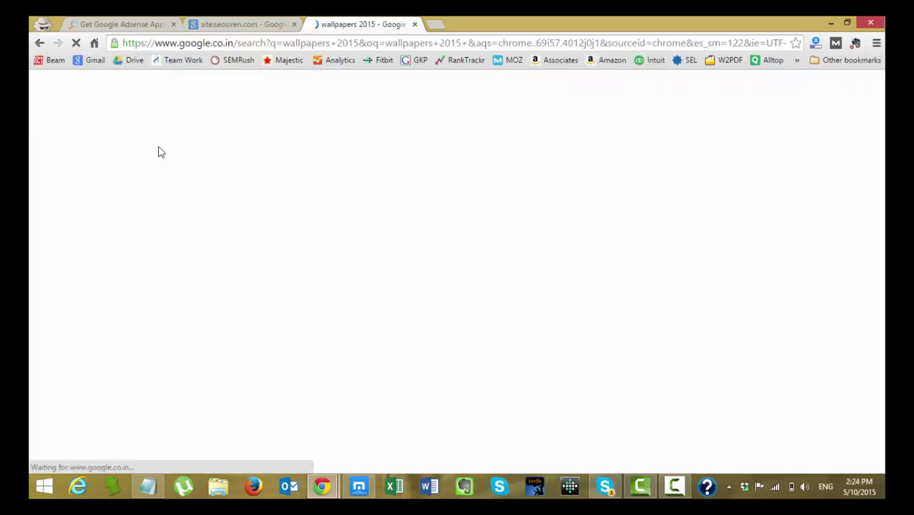
scroll(262, 197, "down", 3)
scroll(262, 201, "down", 1)
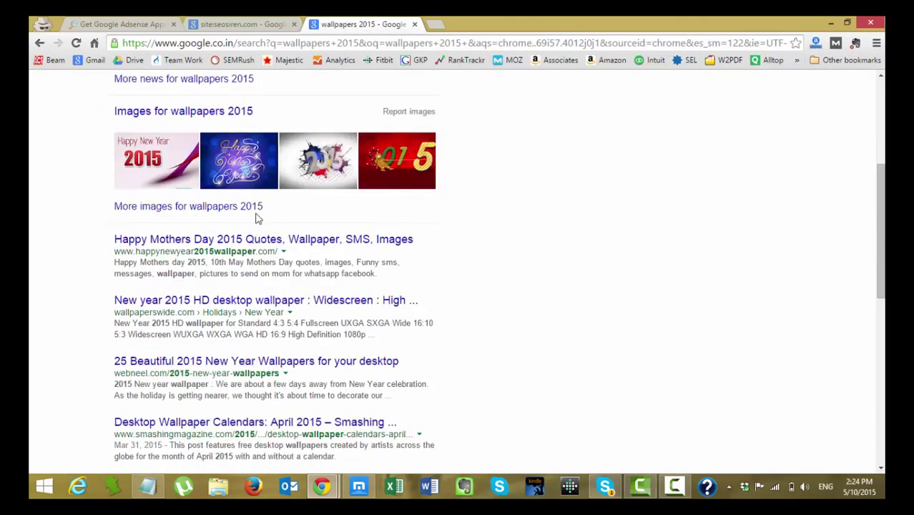
left_click(257, 239)
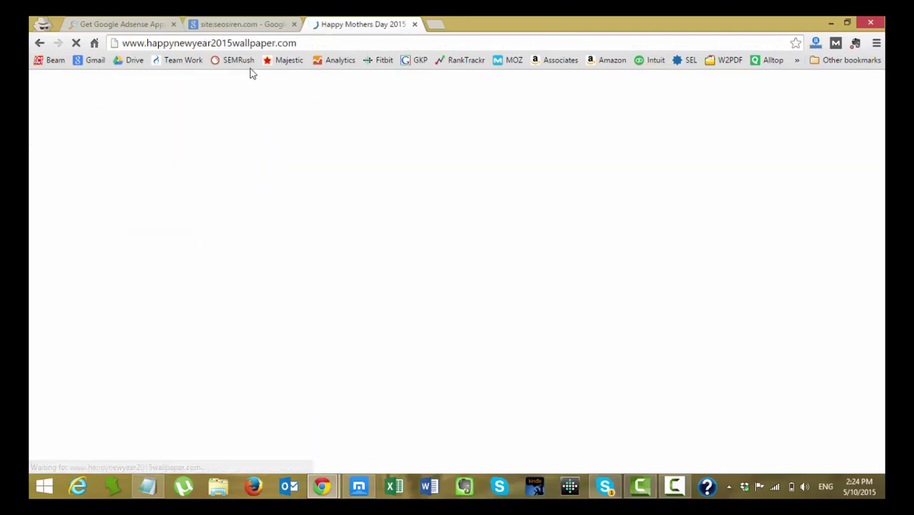
left_click_drag(306, 43, 146, 42)
key("ctrl+c")
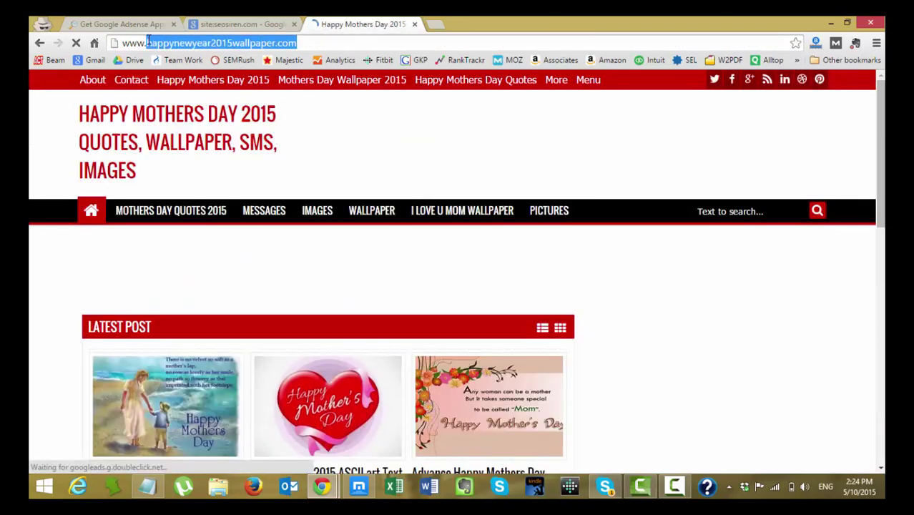
Change the site: search to happynewyear2015wallpaper.com and review its roughly 670 indexed results.
left_click(236, 25)
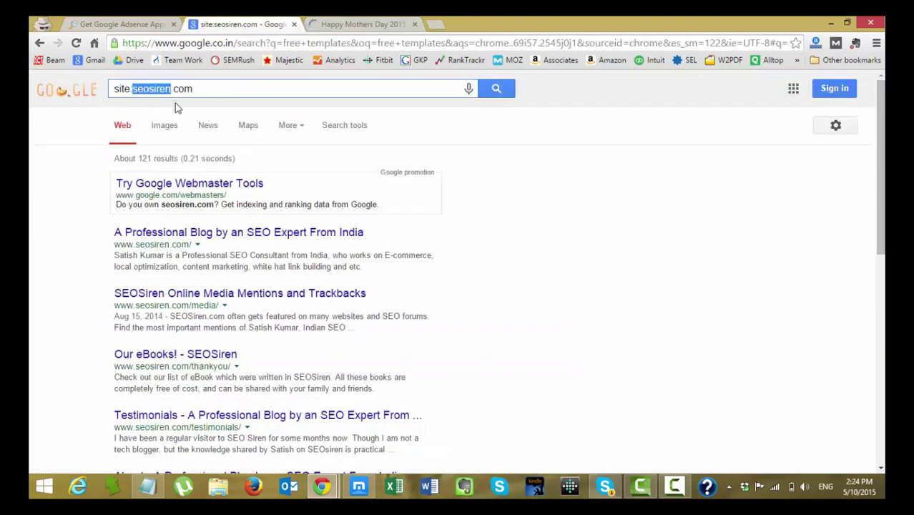
left_click_drag(193, 88, 133, 87)
key("ctrl+v")
key("Return")
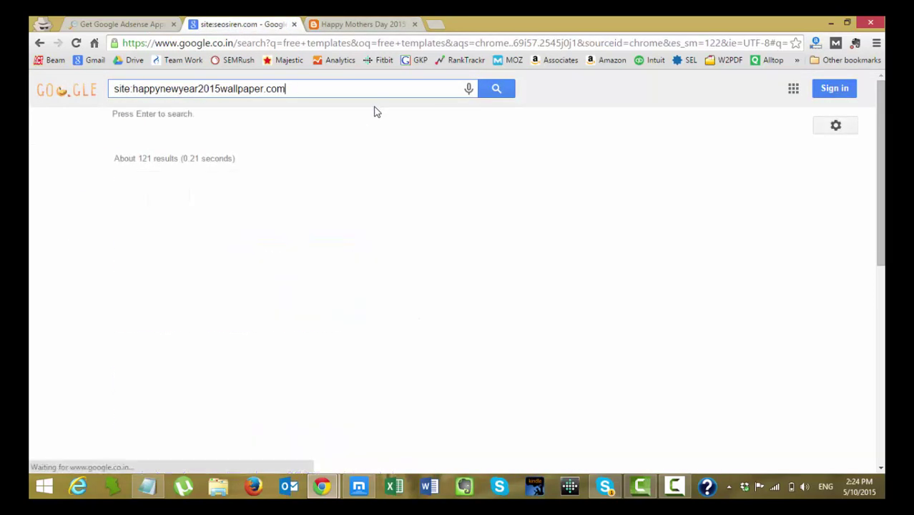
scroll(340, 148, "down", 1)
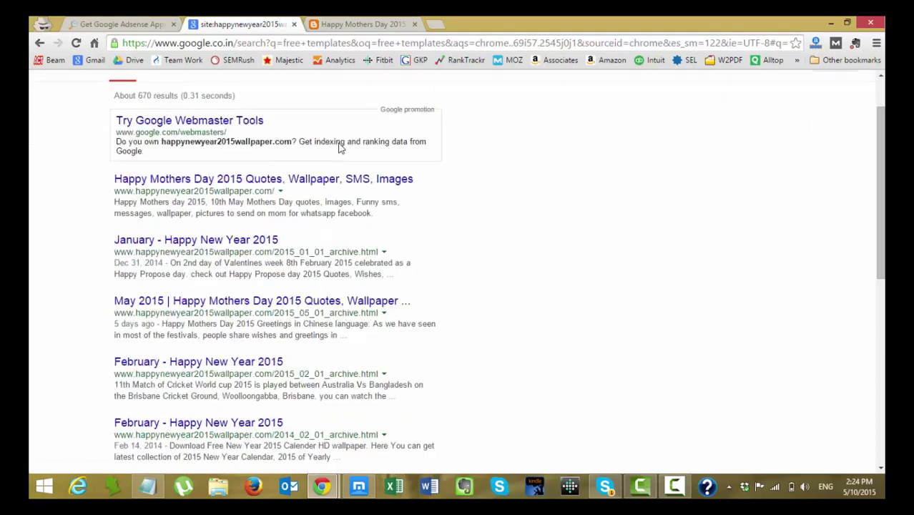
scroll(339, 148, "down", 2)
scroll(339, 148, "down", 3)
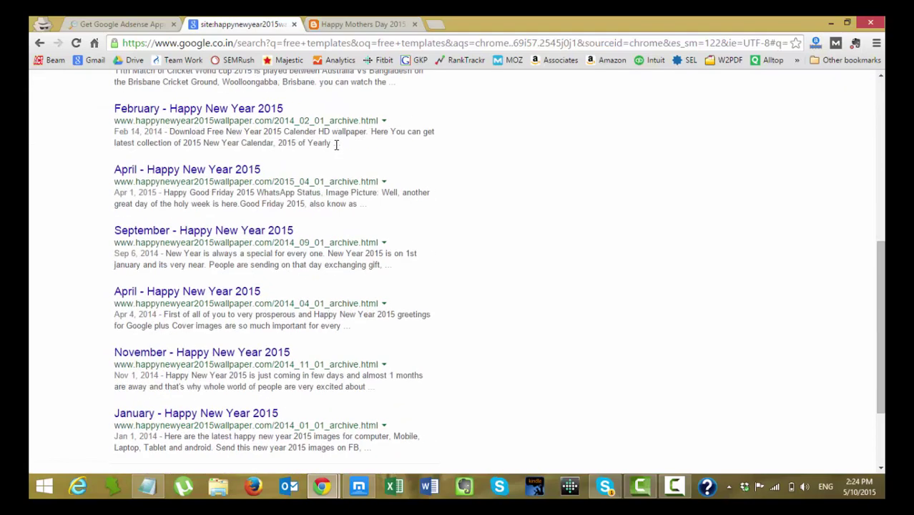
scroll(374, 180, "down", 2)
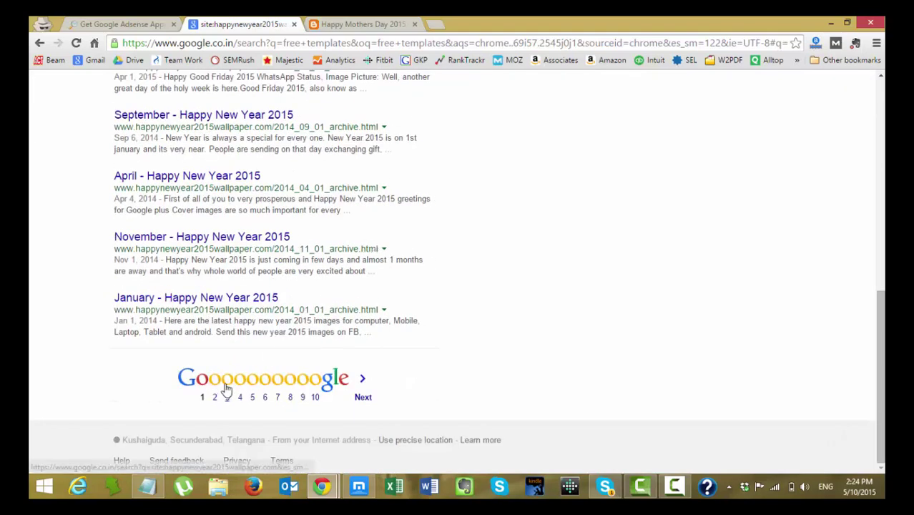
scroll(288, 329, "up", 10)
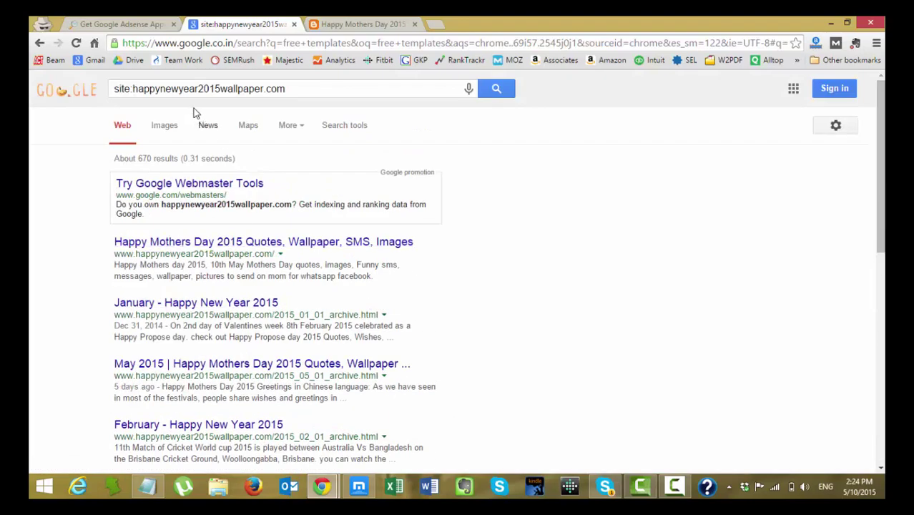
left_click(304, 87)
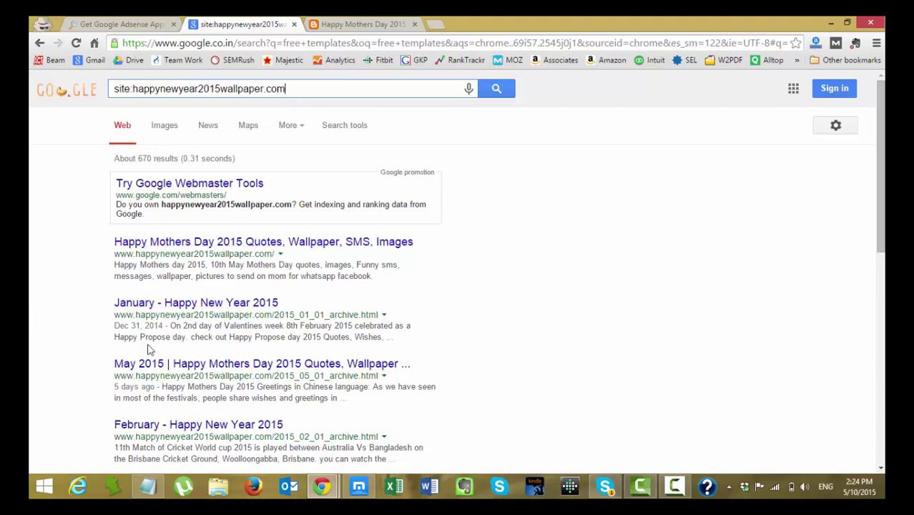
scroll(173, 372, "down", 4)
scroll(176, 373, "up", 4)
scroll(289, 336, "down", 3)
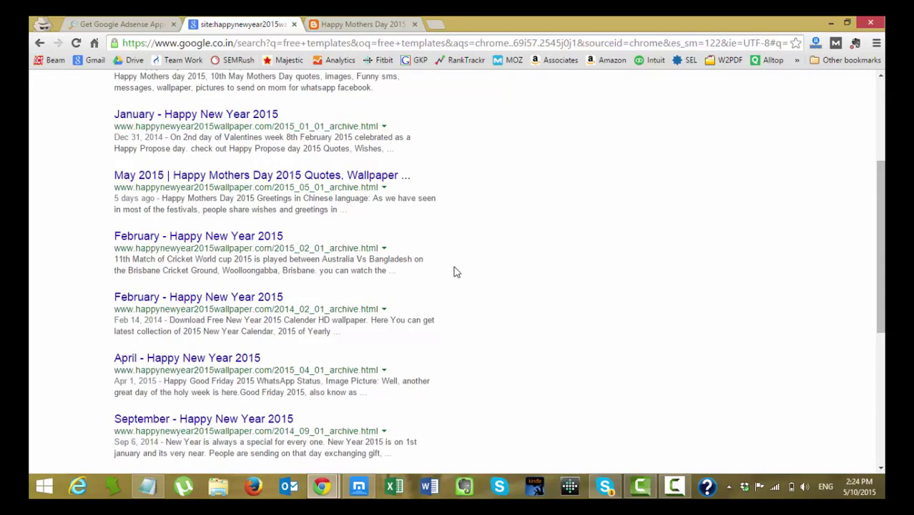
scroll(455, 271, "down", 5)
scroll(455, 271, "up", 10)
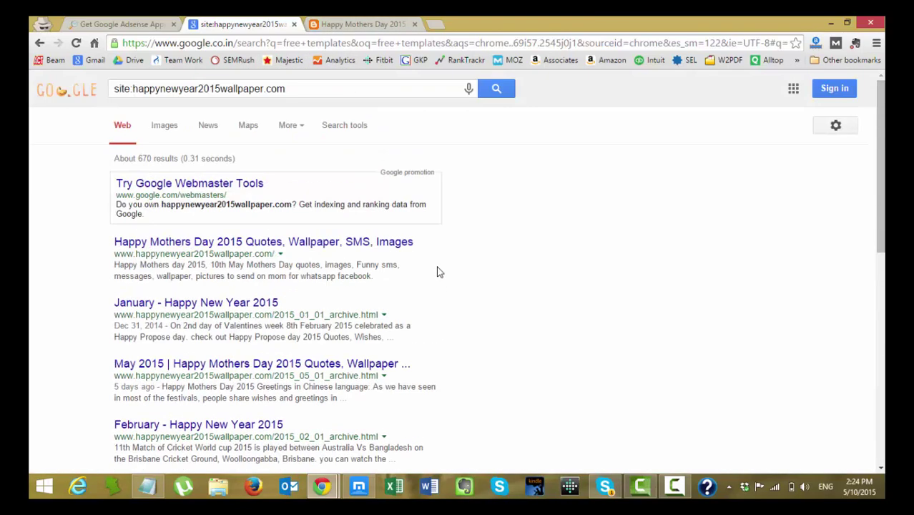
Close the mothers-day site tab and select the whole site: search query.
left_click(350, 27)
scroll(118, 261, "down", 4)
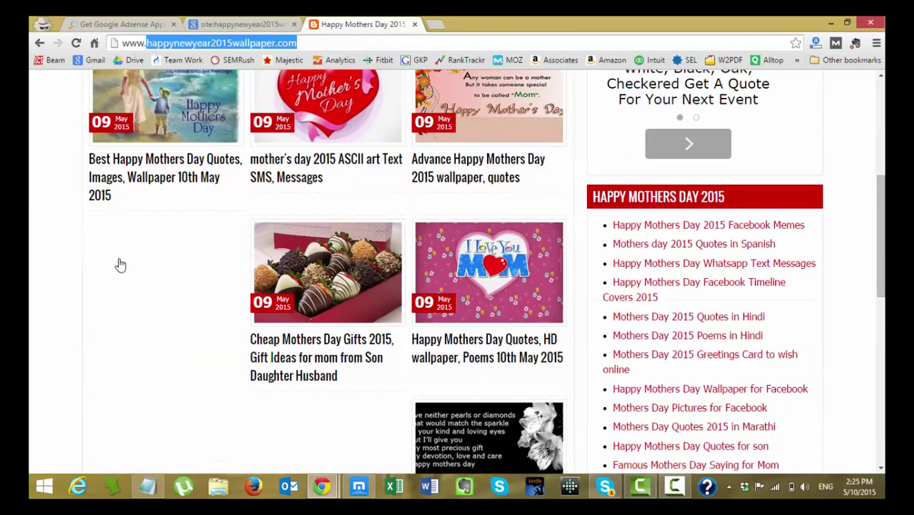
key("ctrl+w")
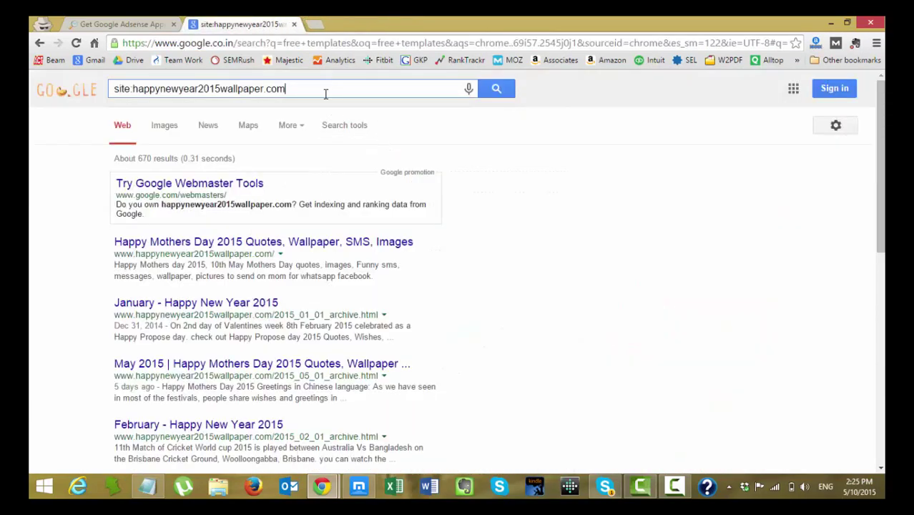
left_click(324, 91)
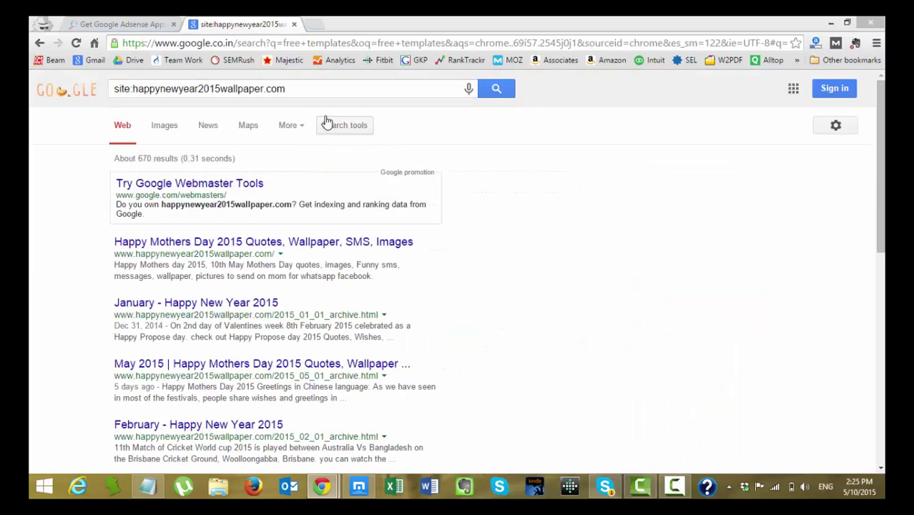
left_click(325, 90)
left_click_drag(325, 91, 101, 88)
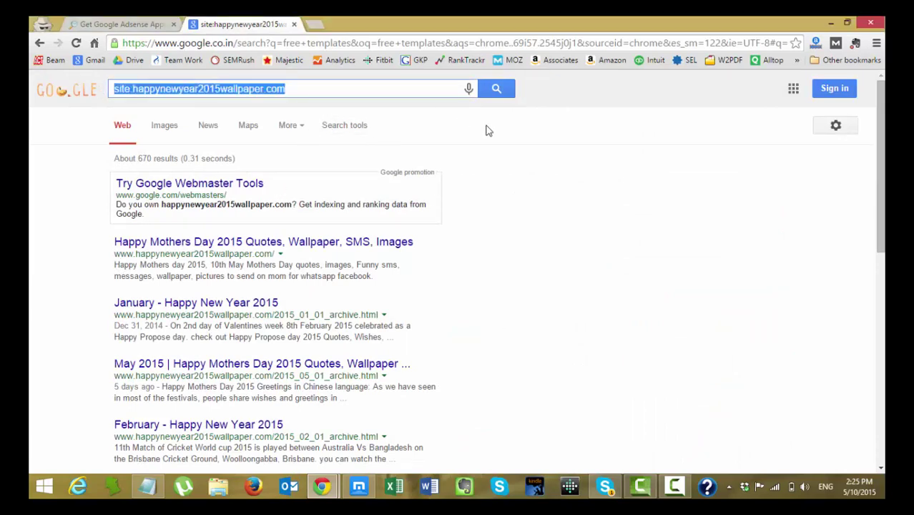
Close the search results and check seosiren.com's Alexa traffic rank.
key("ctrl+w")
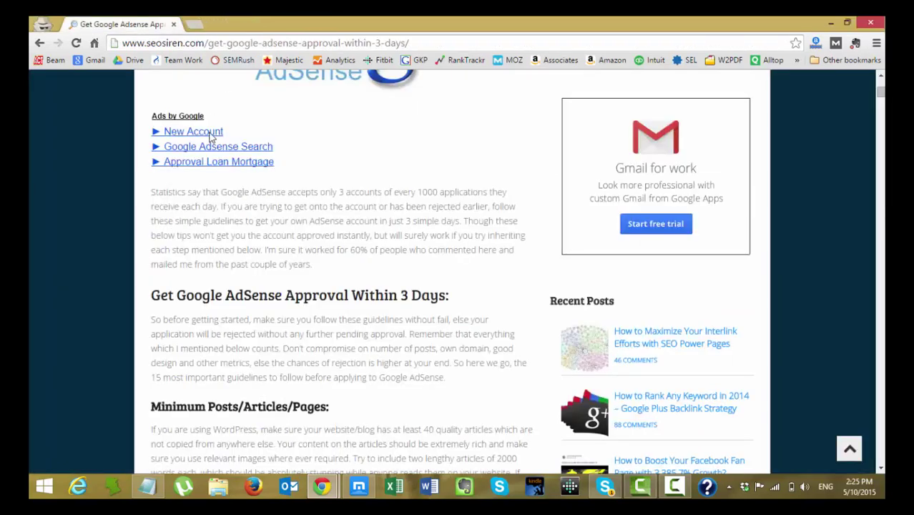
scroll(100, 149, "up", 8)
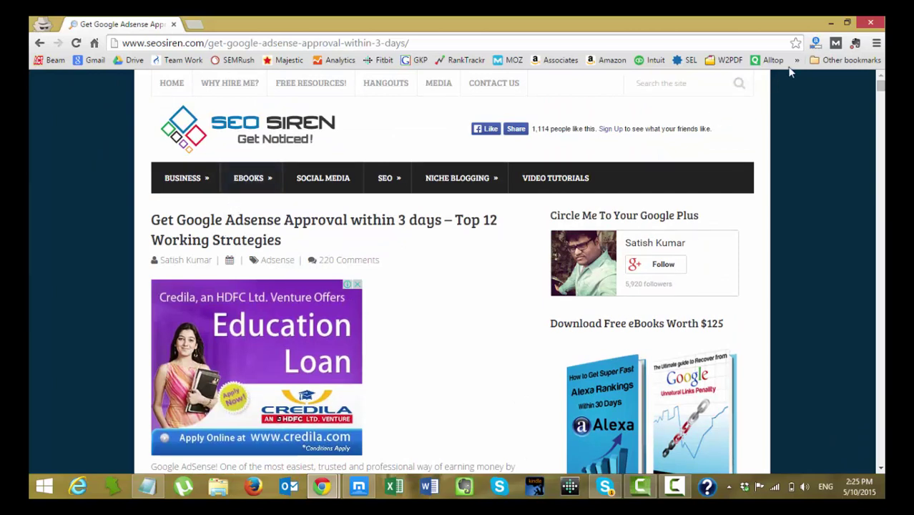
left_click(815, 44)
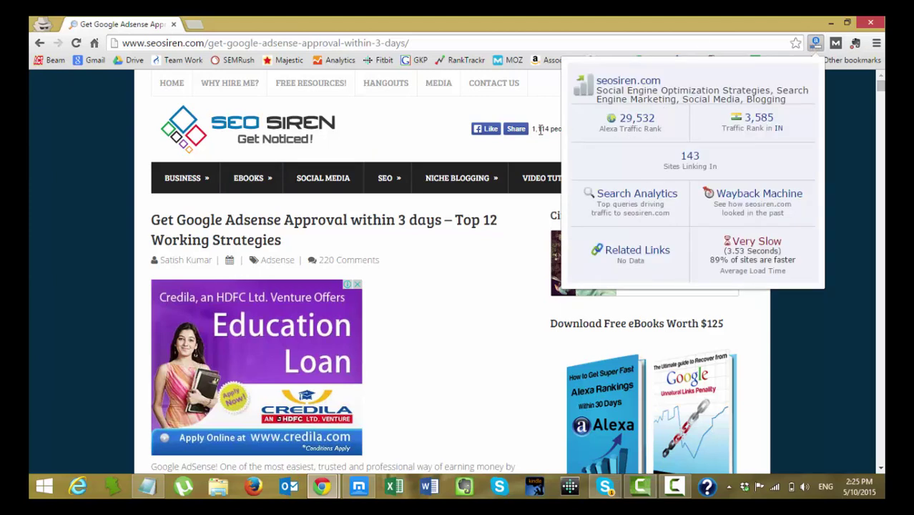
left_click(831, 122)
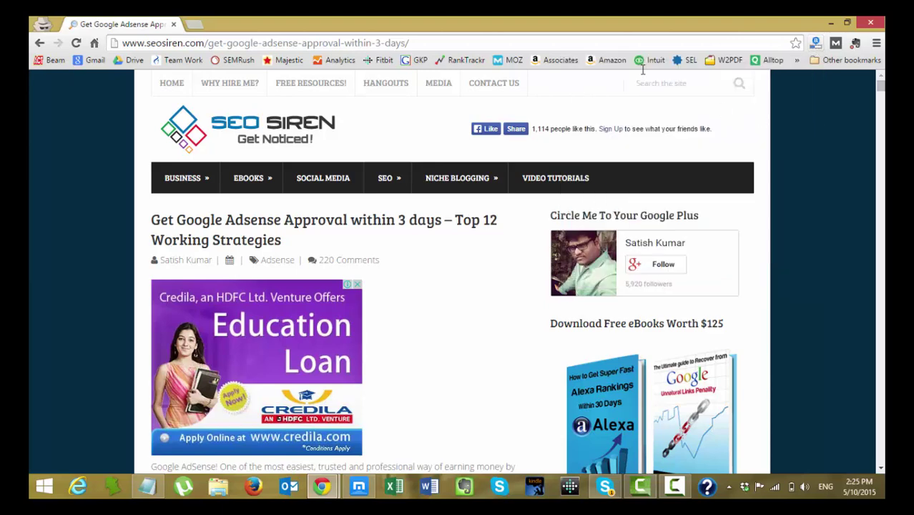
Bring the numbered Notepad checklist back to the front.
left_click(478, 14)
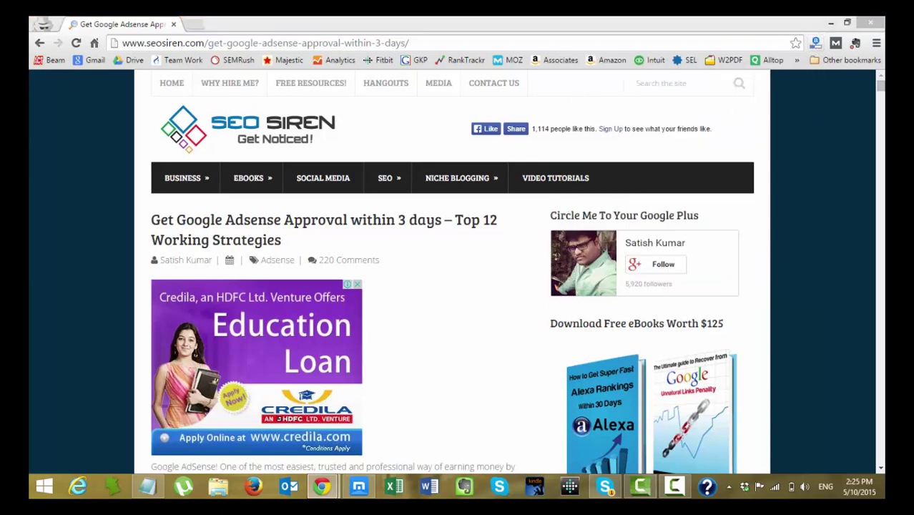
left_click(58, 150)
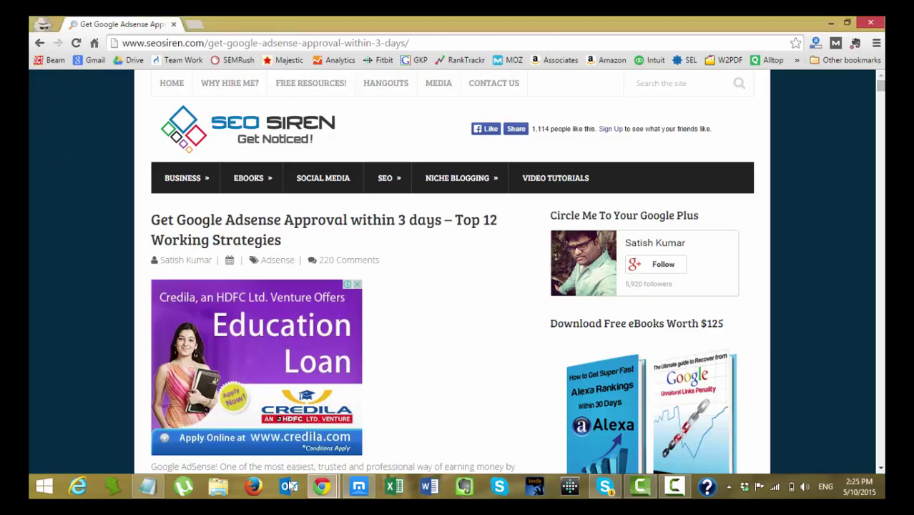
left_click(147, 486)
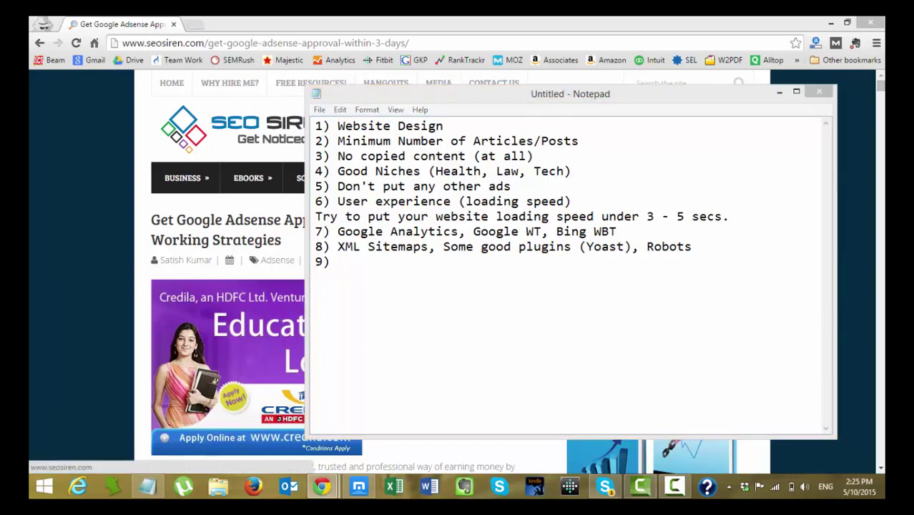
Add item 9 'Alexa Rank' and begin item 10.
left_click(356, 255)
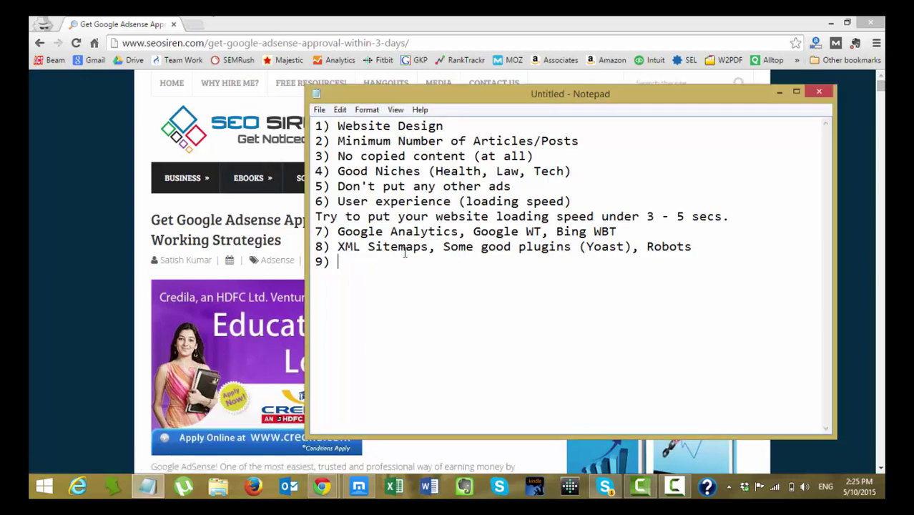
type("Alexa Rak")
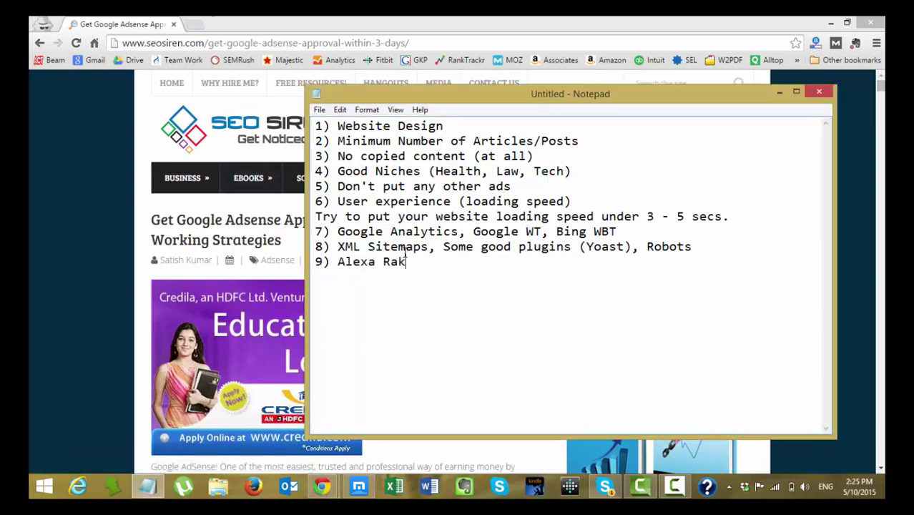
key("BackSpace")
type("nk ")
type("10)")
key("alt+Tab")
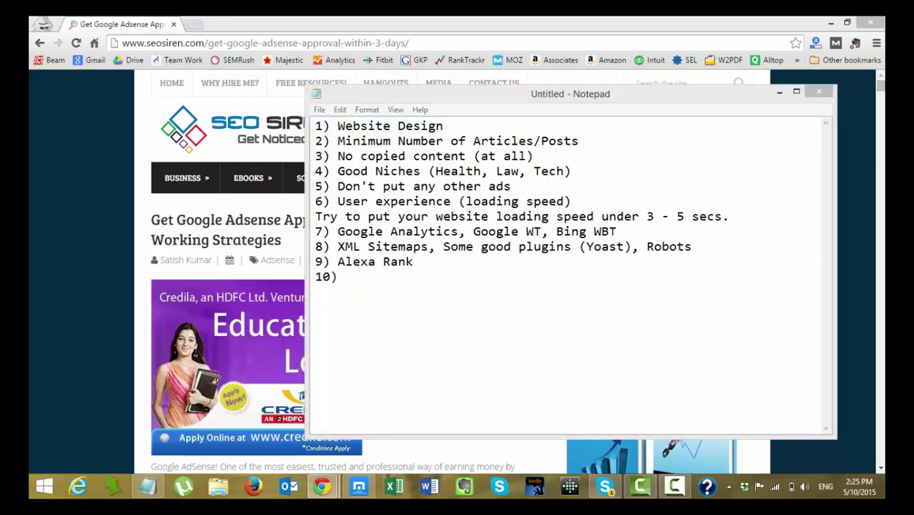
Title item 10 'Important Pages' and paste the list of important pages below it.
left_click(357, 289)
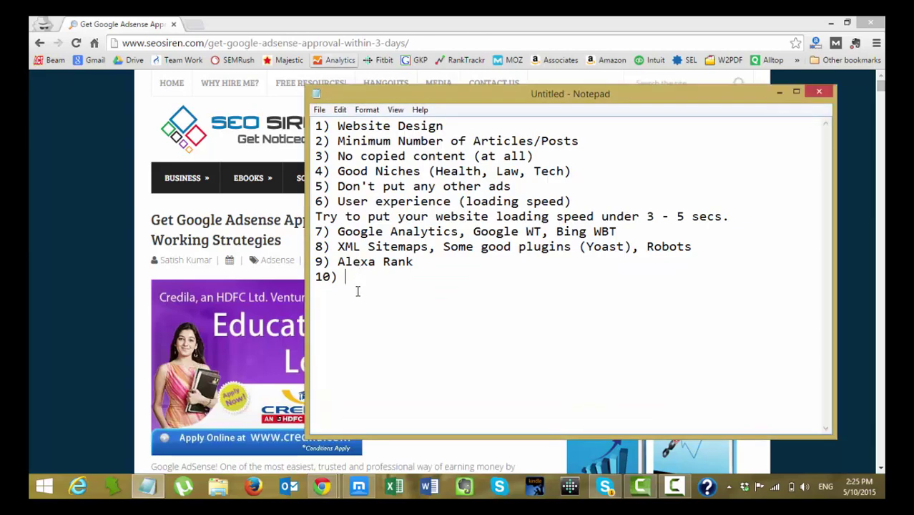
type("Impprtant")
type("Pages")
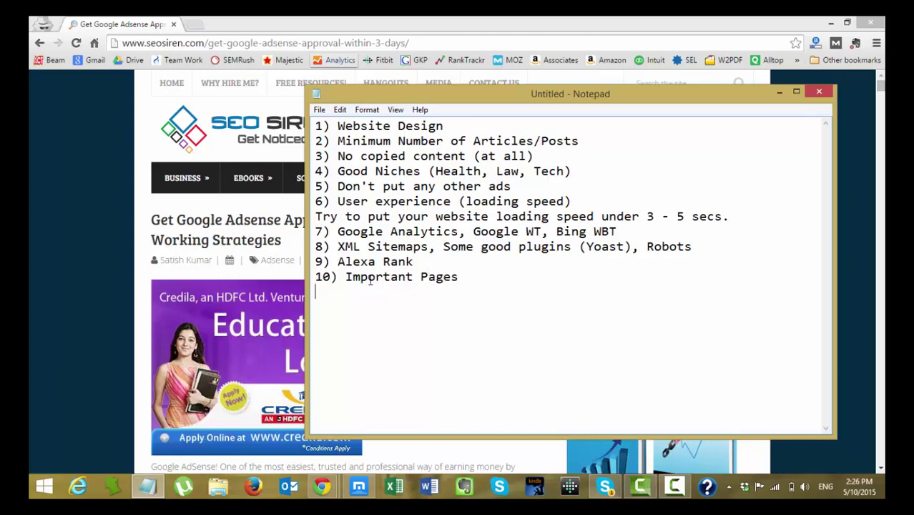
type("Privacy Policy Disclaimer Policy Terms of Usage Contact Us About Us")
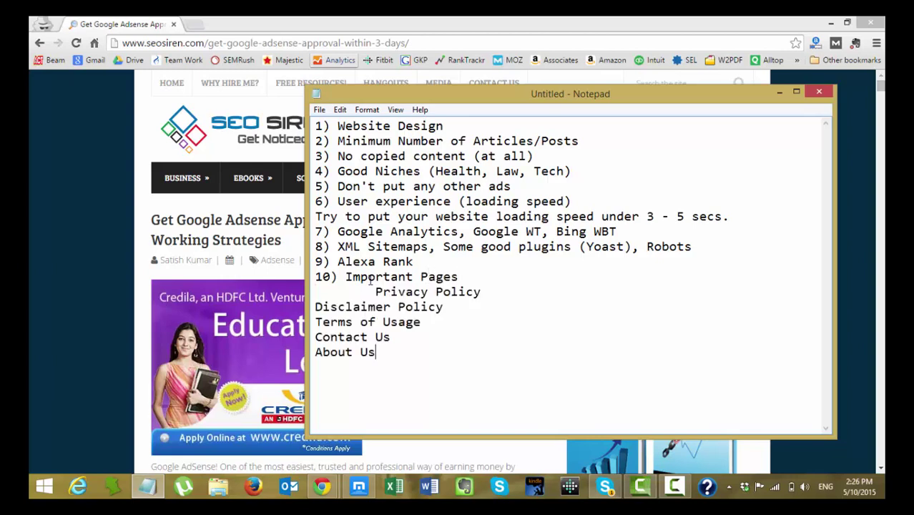
Indent Disclaimer Policy, Terms of Usage, Contact Us and About Us under Privacy Policy.
left_click(315, 307)
key("Tab")
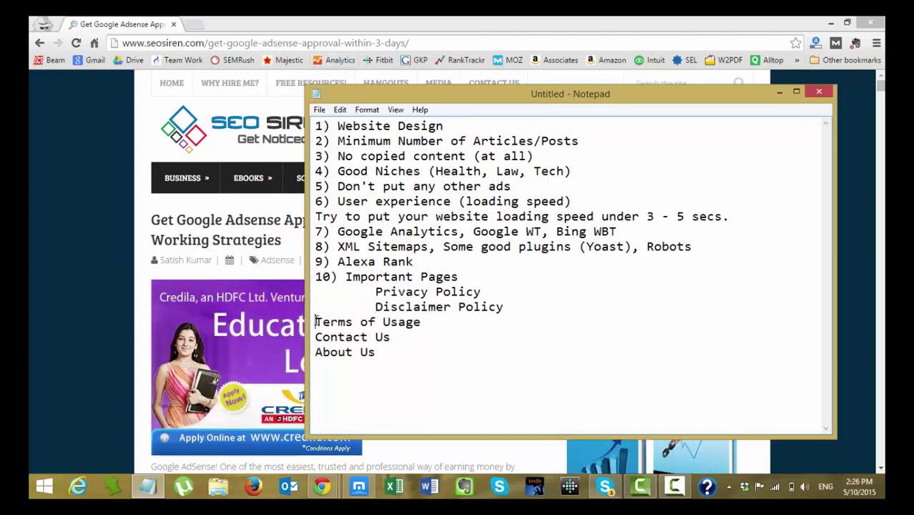
key("Tab")
left_click(315, 336)
key("Tab")
left_click(316, 351)
key("Tab")
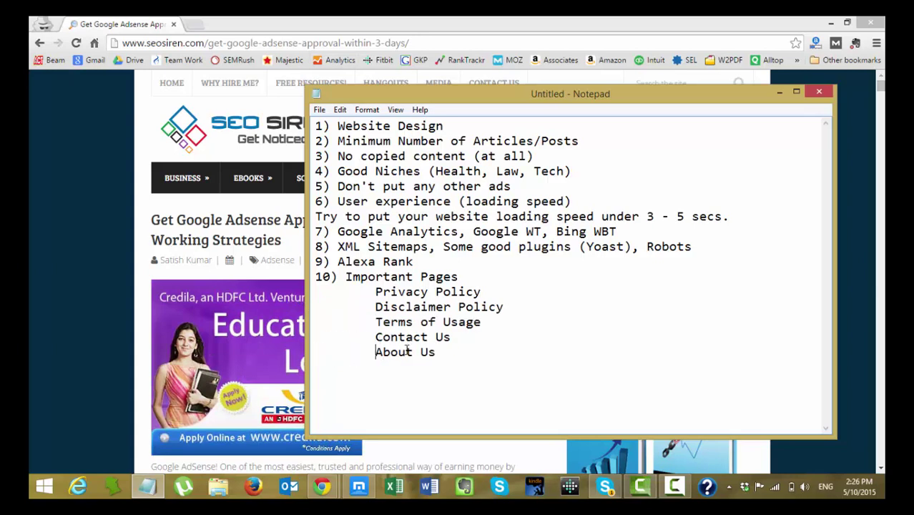
Begin item 11 and add the author's name after About Us.
left_click(460, 354)
key("Return")
type("11)")
left_click(464, 351)
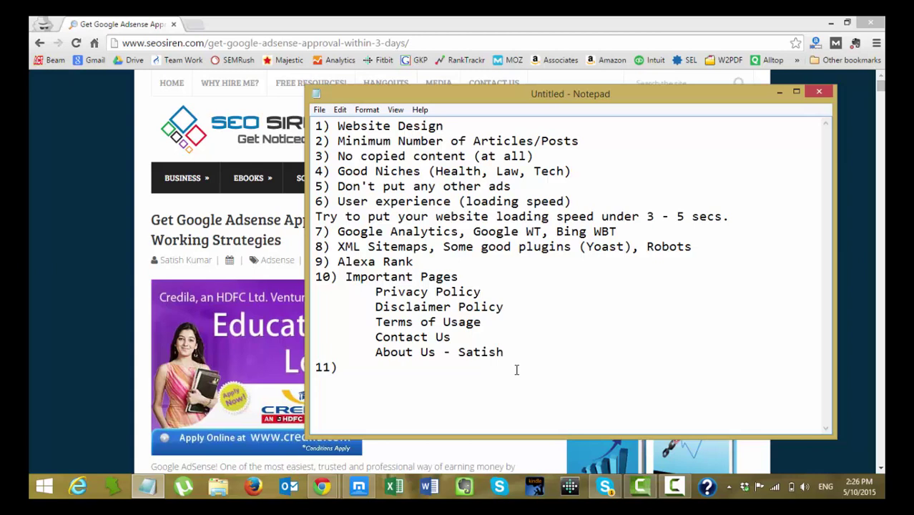
Write item 11 as 'Hosting, Custom Domain Email' and begin item 12.
key("BackSpace")
key("BackSpace")
left_click(390, 369)
type("Hosting")
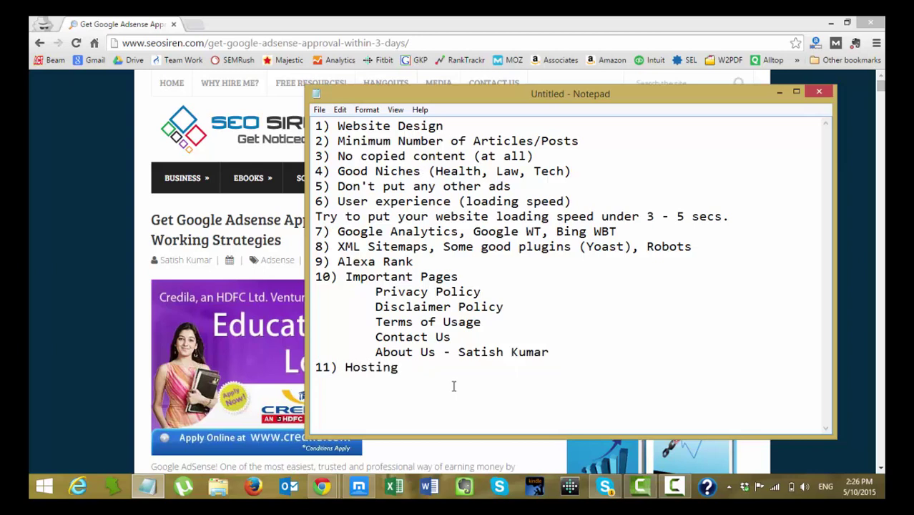
type(", Custom Domain,")
key("BackSpace")
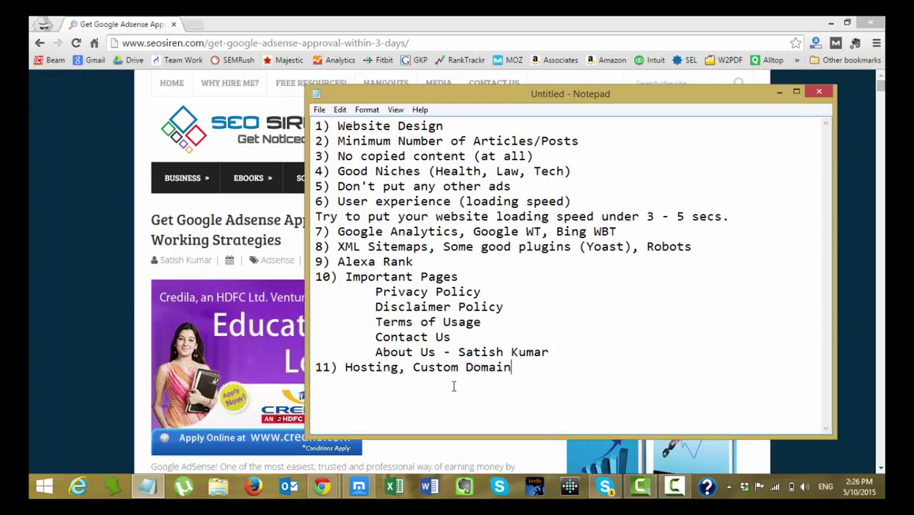
key("BackSpace")
type("Email")
key("Return")
type("12)")
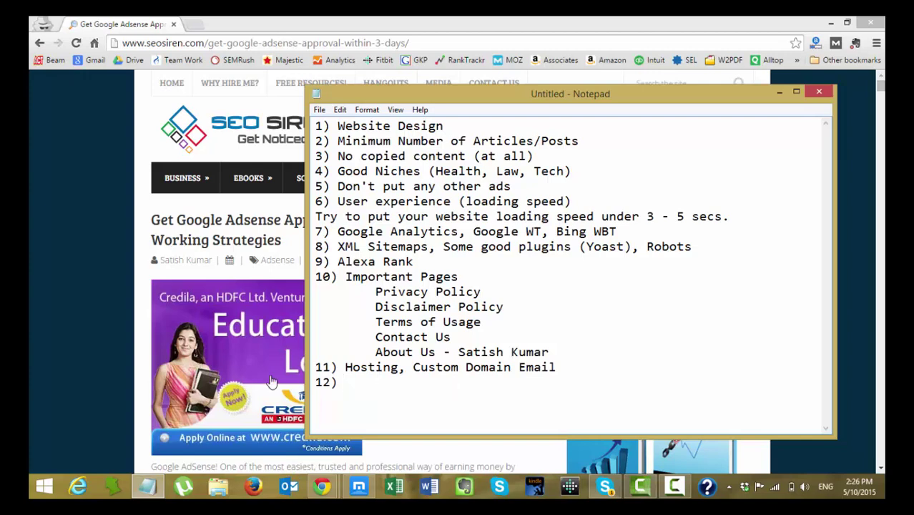
left_click(558, 362)
type(".com, e")
key("BackSpace")
type("name@domain.com")
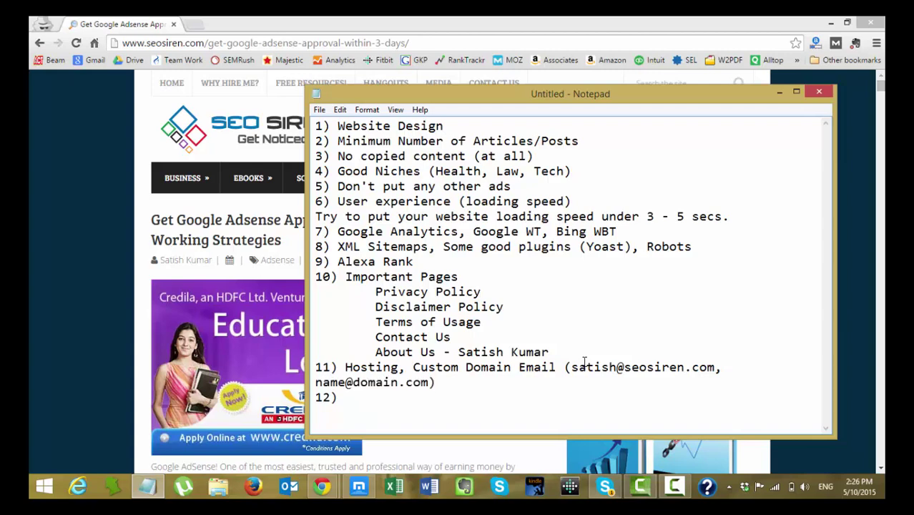
key("alt+Tab")
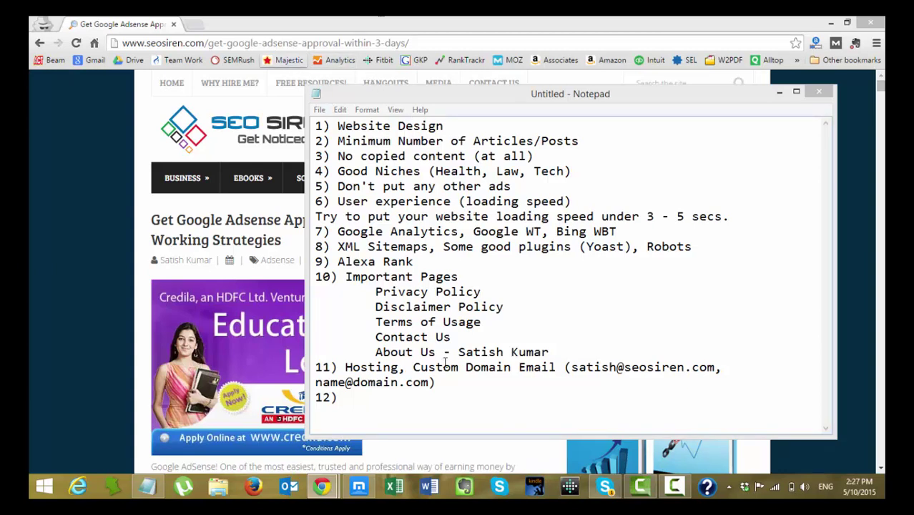
Write item 12 as 'Traffic 30-40 visitors per day'.
left_click(423, 404)
key("alt+Tab")
left_click(375, 397)
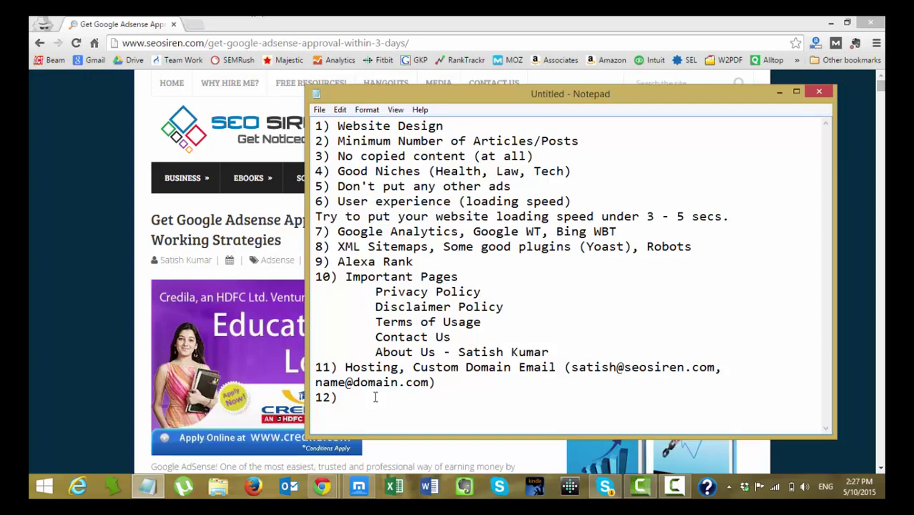
type("30-40 visitors per day.")
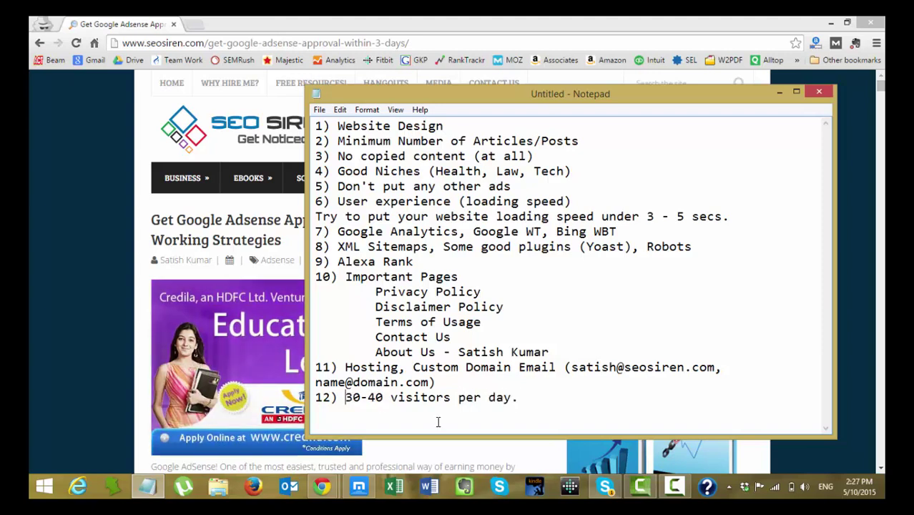
type("Traffic-")
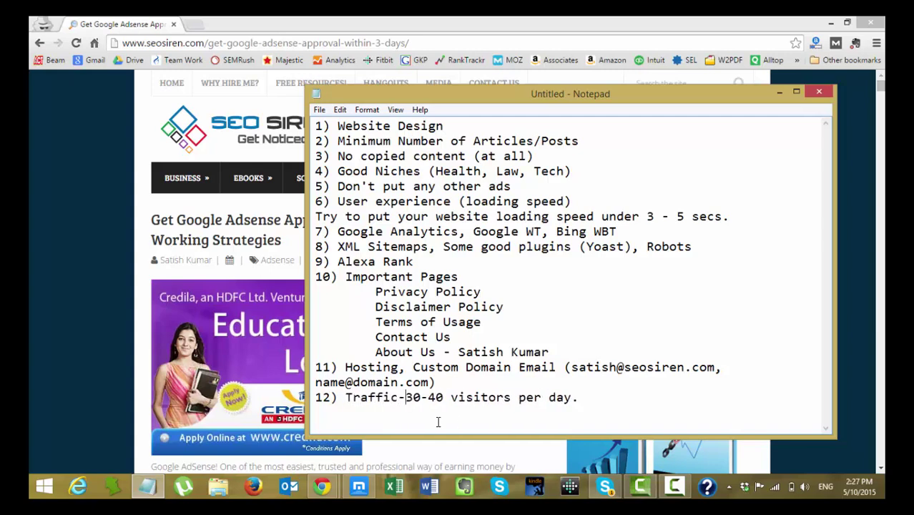
key("BackSpace")
End item 12 with a period, begin item 13, and switch to the WordPress post editor.
left_click(576, 400)
type(".")
key("Return")
type("13)")
left_click(458, 306)
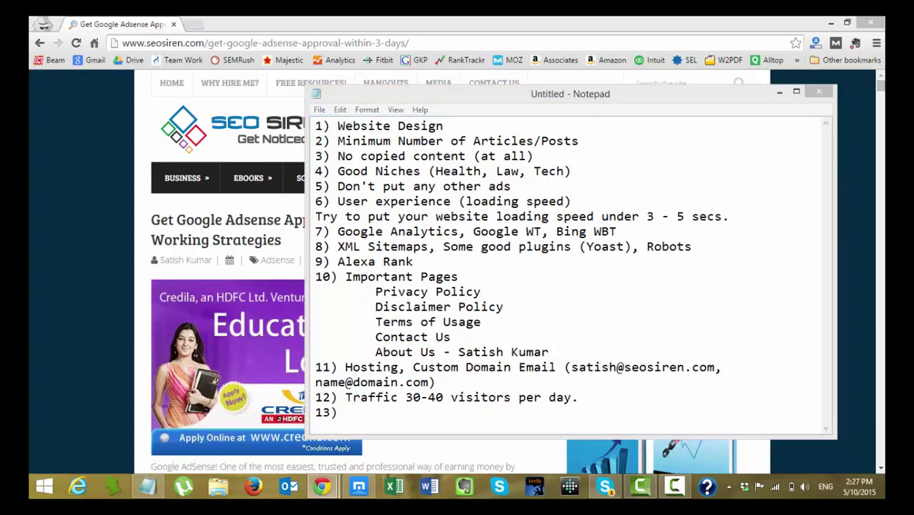
key("alt+Tab")
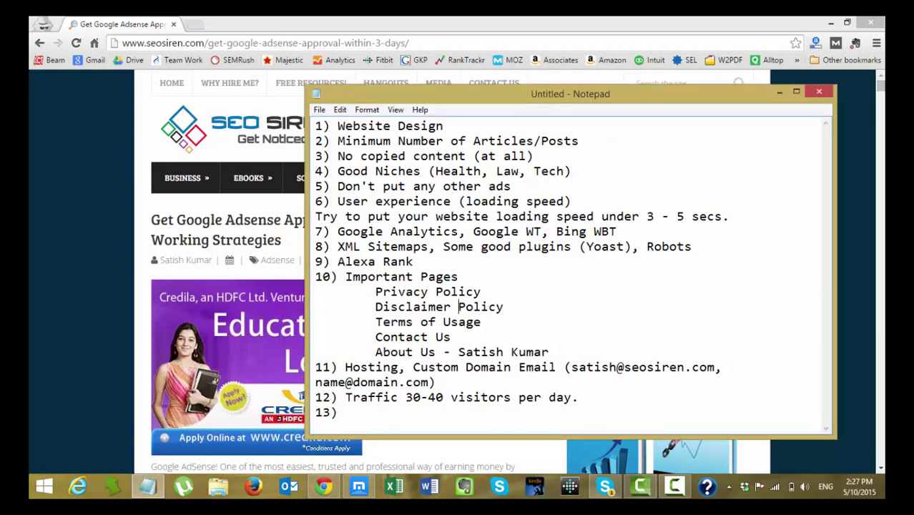
key("alt+Tab")
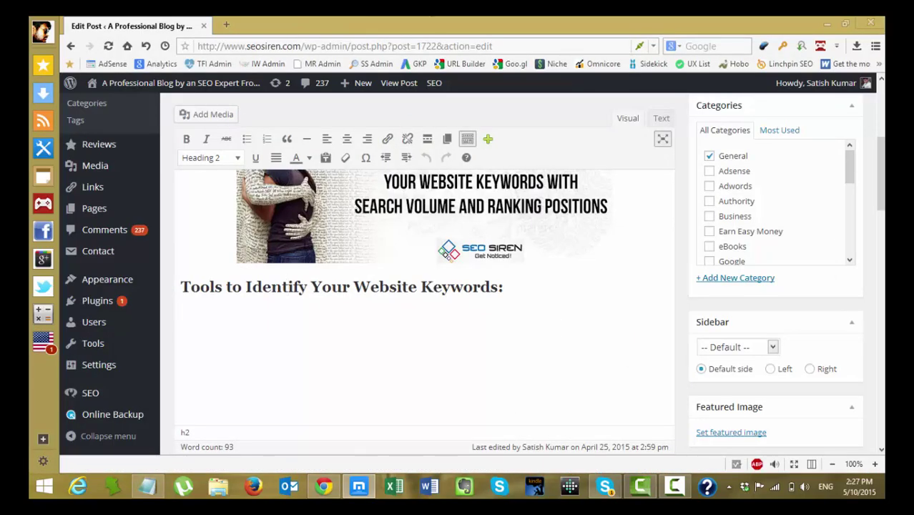
scroll(367, 279, "up", 3)
scroll(369, 298, "down", 3)
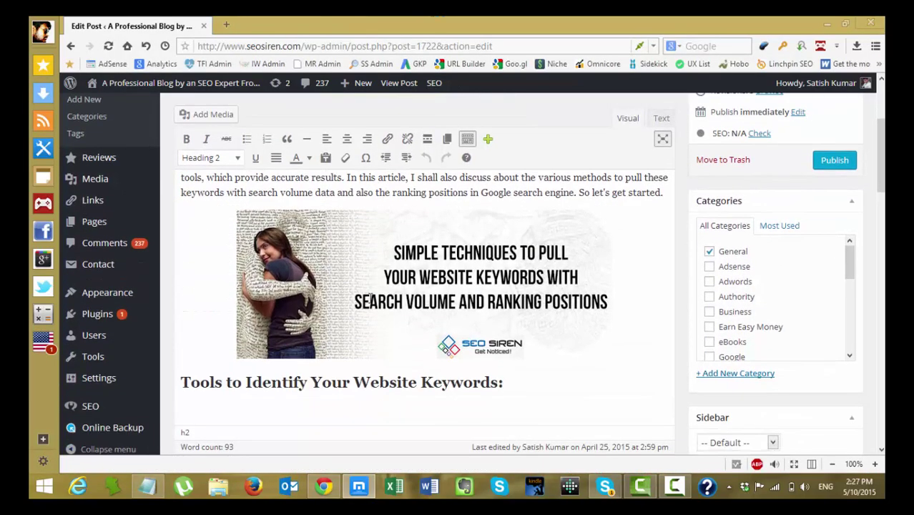
left_click(365, 258)
left_click(202, 265)
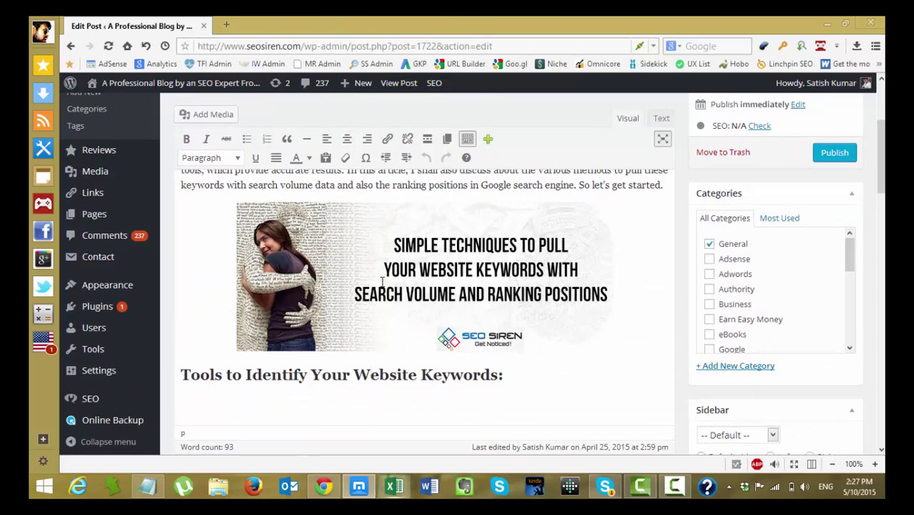
scroll(372, 279, "up", 3)
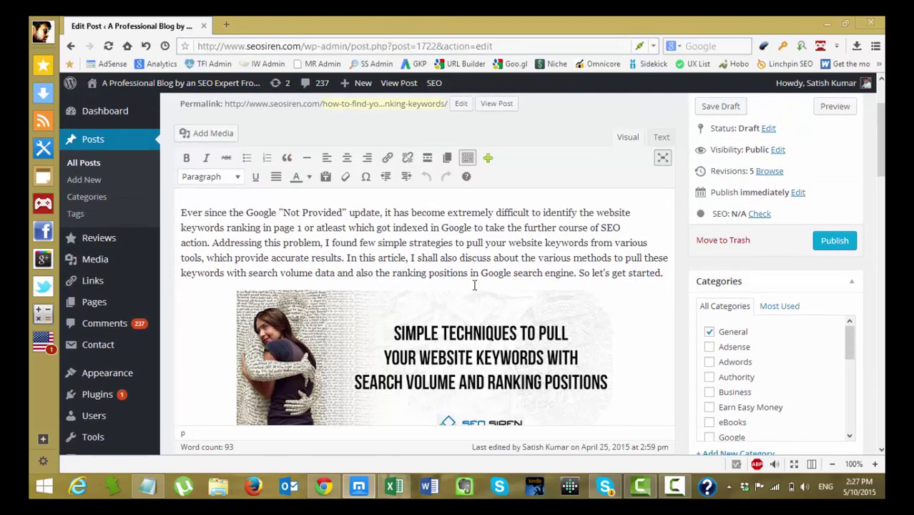
left_click(427, 257)
scroll(427, 257, "up", 3)
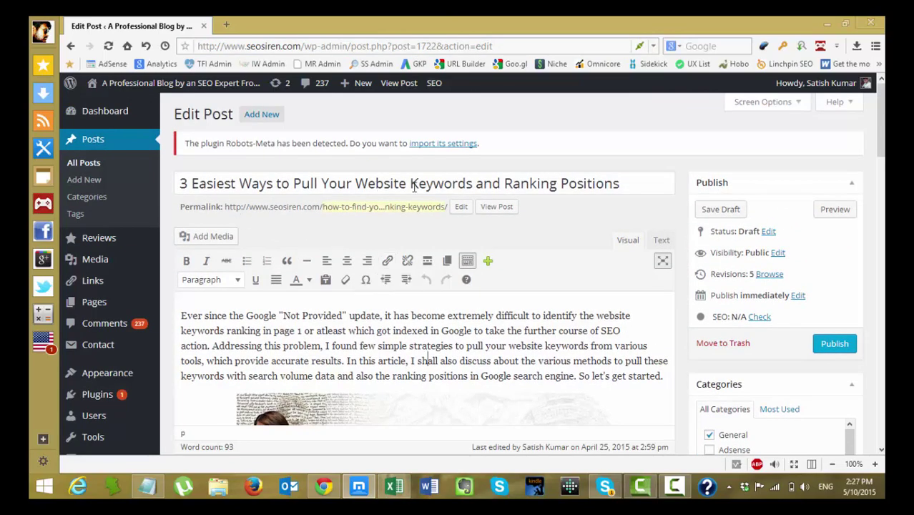
scroll(512, 259, "down", 3)
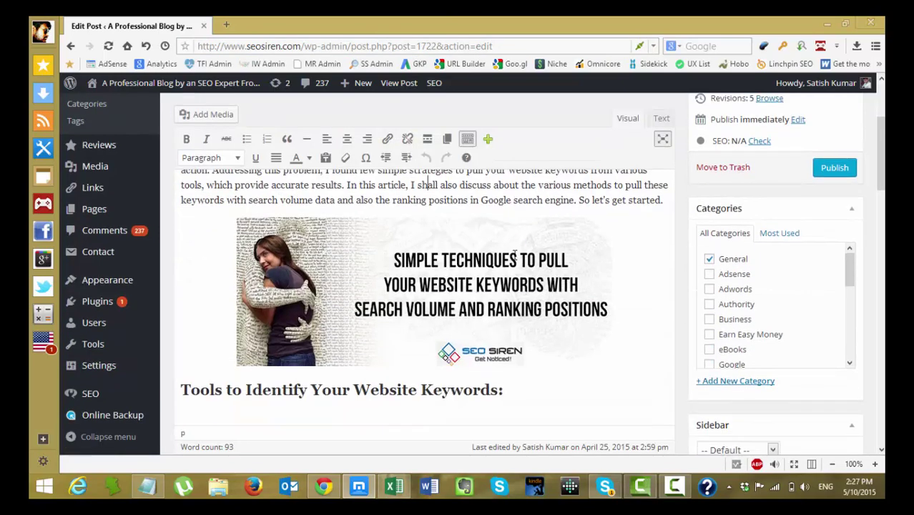
left_click(351, 290)
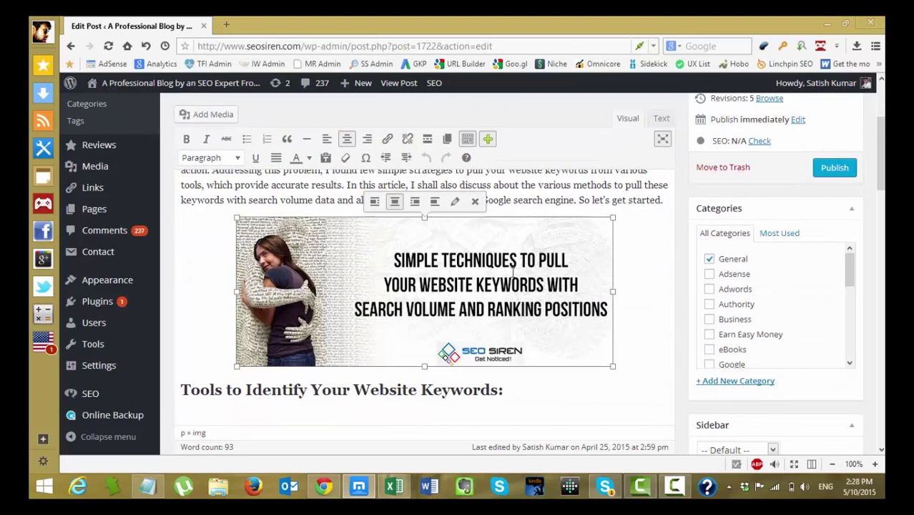
left_click(636, 240)
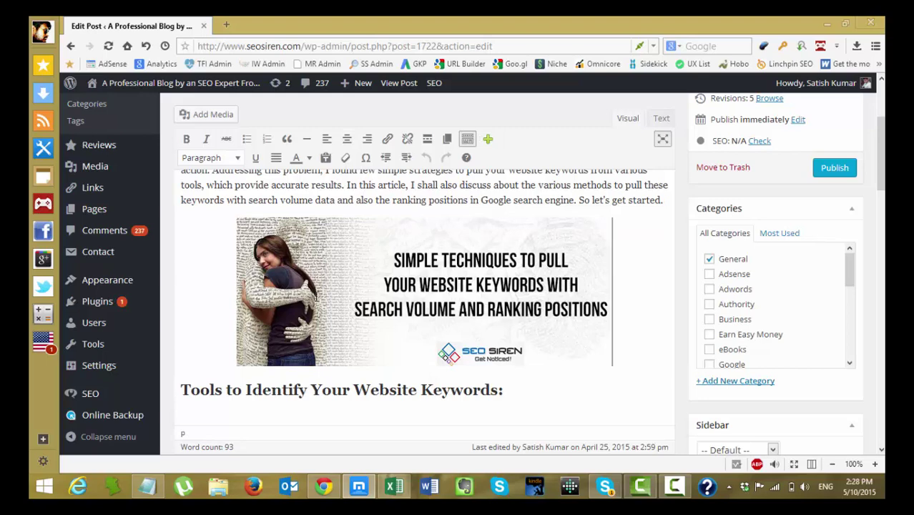
scroll(315, 297, "up", 1)
scroll(274, 297, "up", 3)
scroll(274, 298, "down", 3)
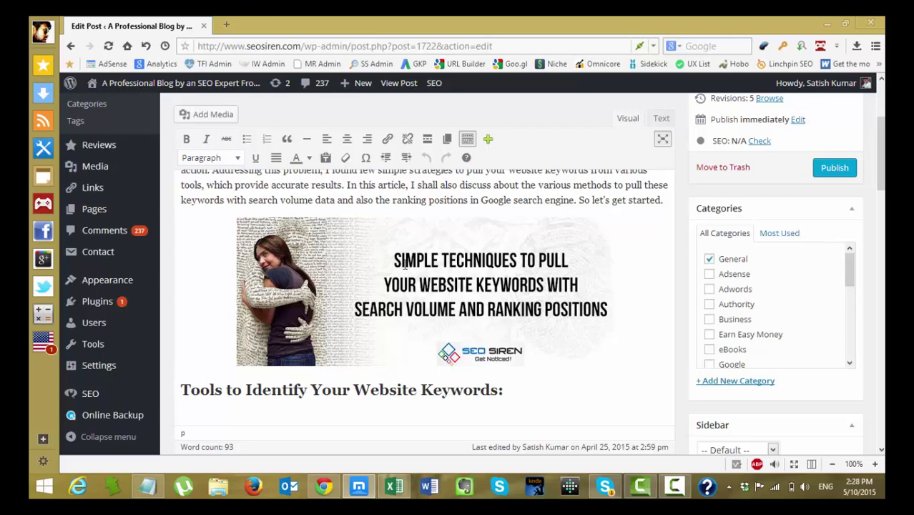
Load shareasimage.com in a new browser tab.
left_click(227, 25)
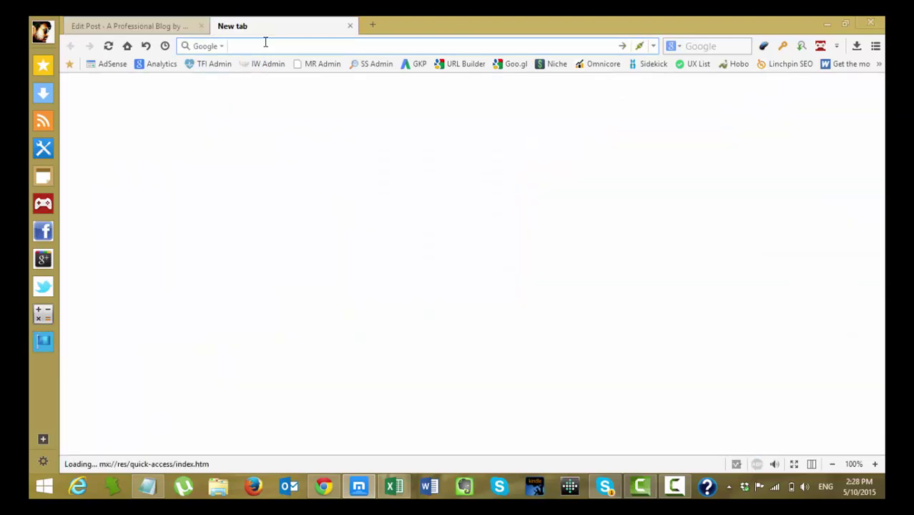
type("share")
key("Return")
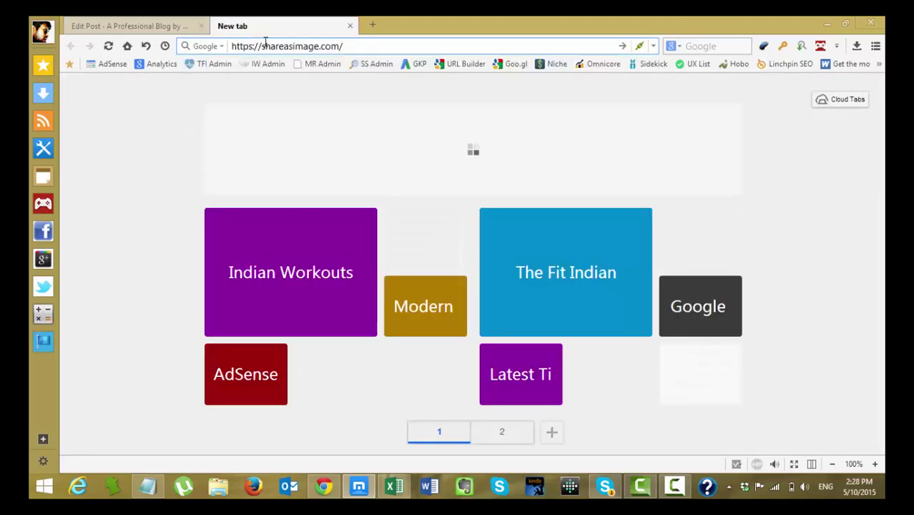
left_click(265, 45)
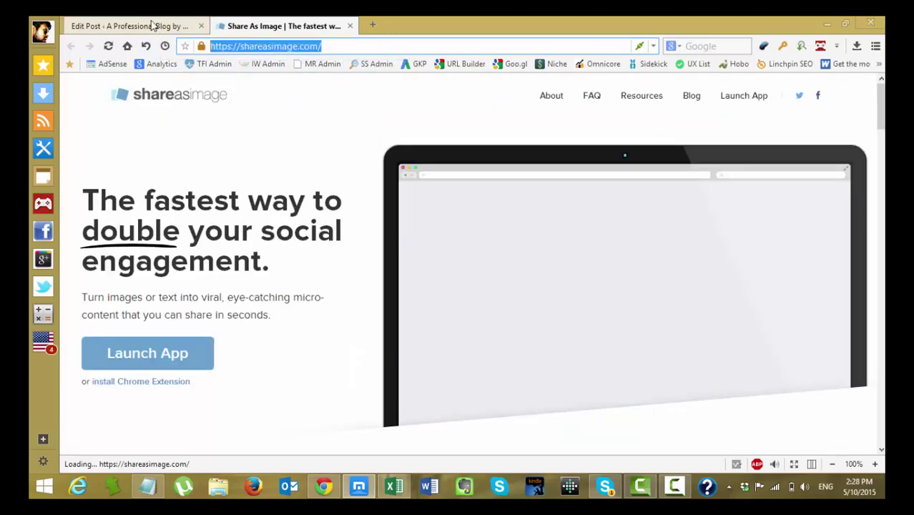
Select the banner image in the WordPress post editor.
left_click(152, 25)
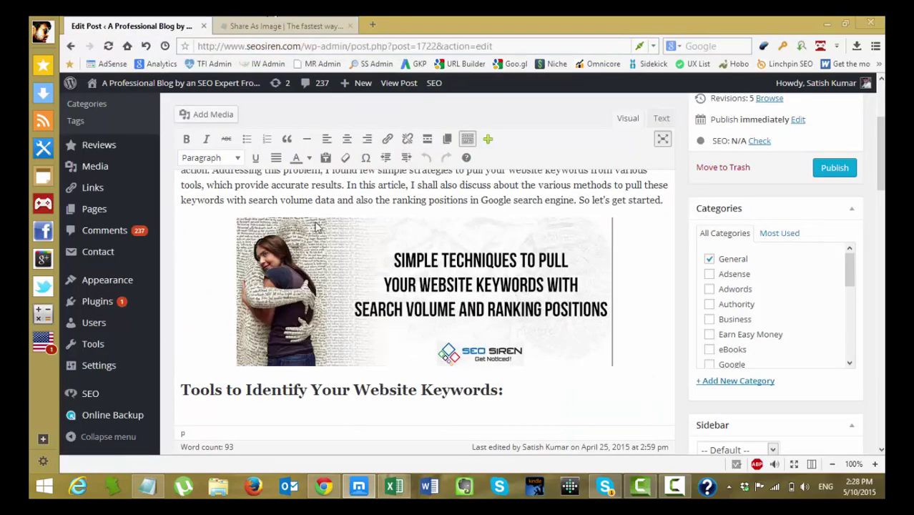
left_click(354, 291)
scroll(325, 288, "up", 4)
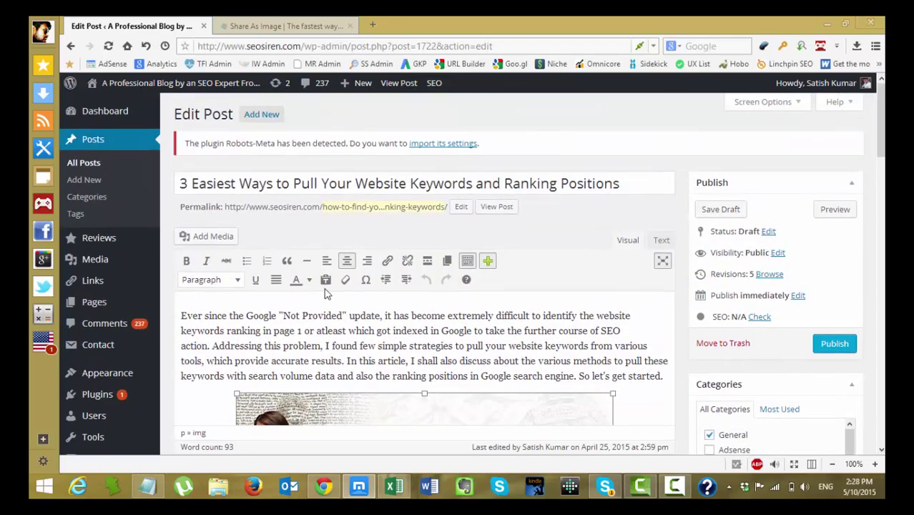
scroll(326, 288, "down", 5)
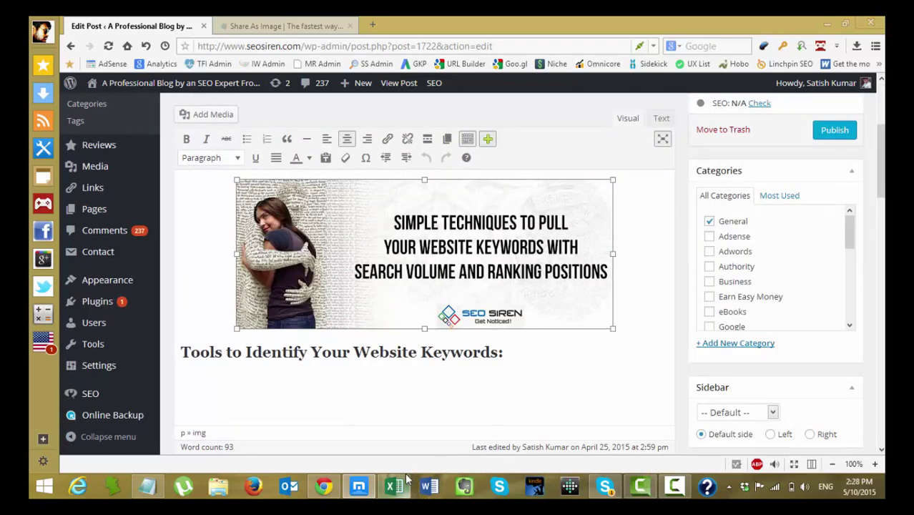
mouse_move(401, 489)
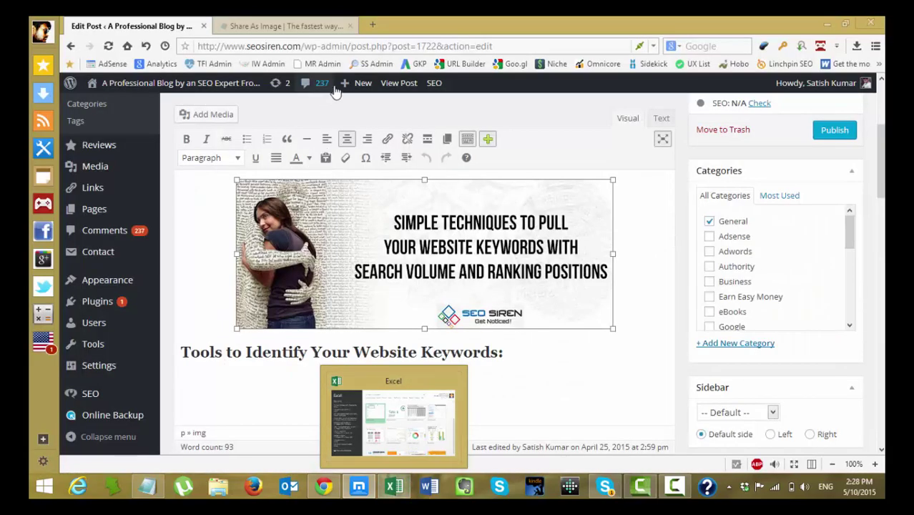
mouse_move(362, 80)
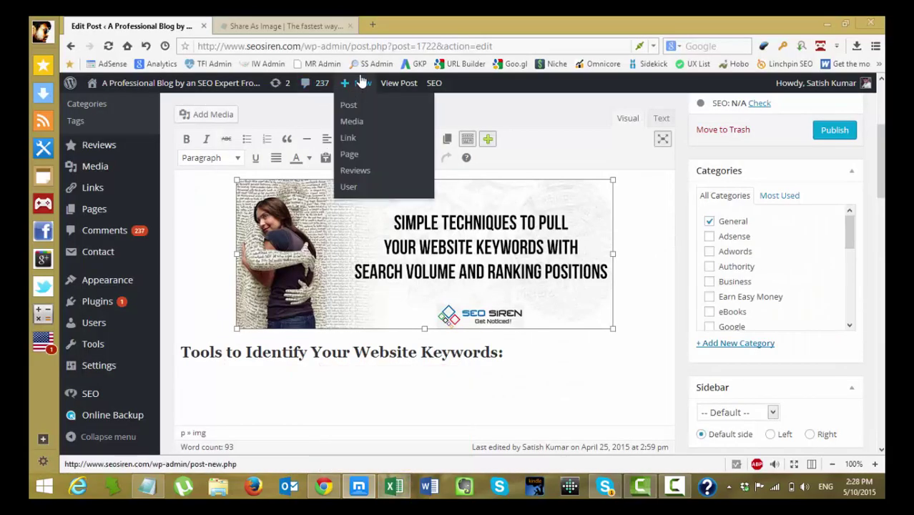
Close the Share As Image tab and return to the AdSense approval article.
left_click(337, 26)
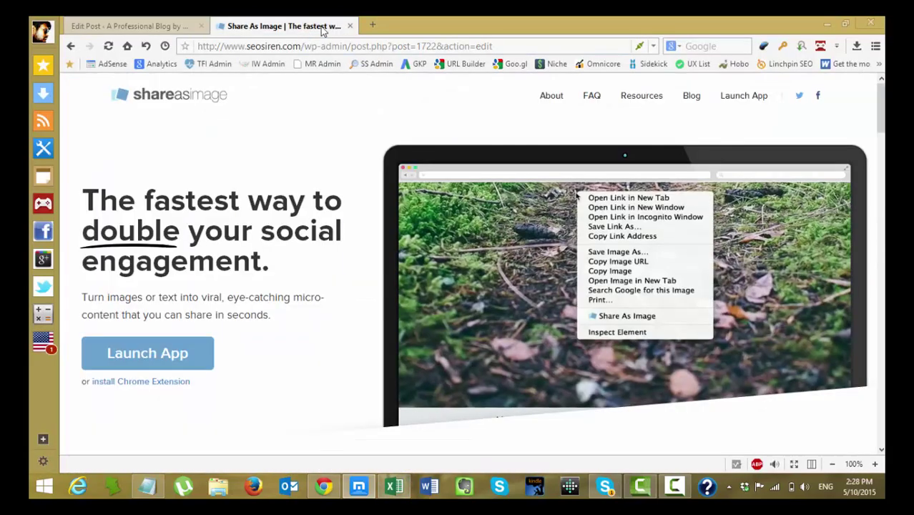
left_click(349, 27)
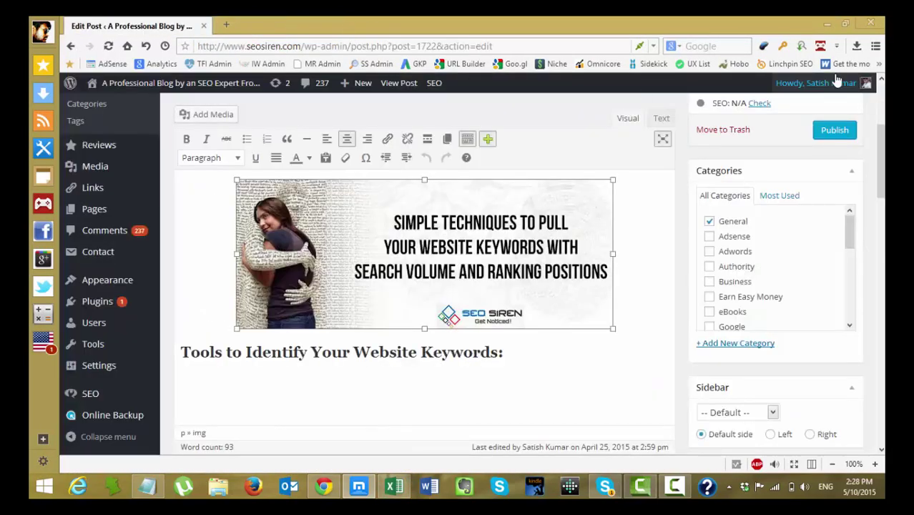
left_click(324, 487)
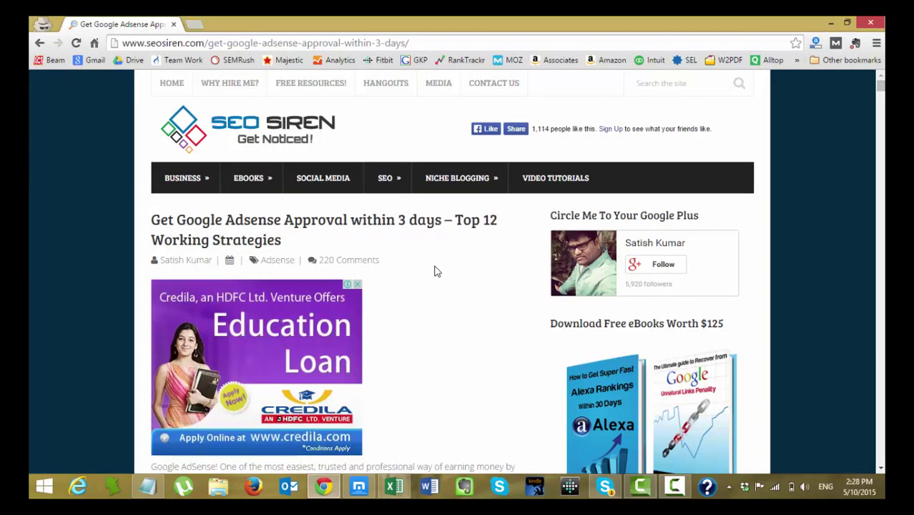
scroll(437, 272, "down", 15)
scroll(436, 281, "down", 12)
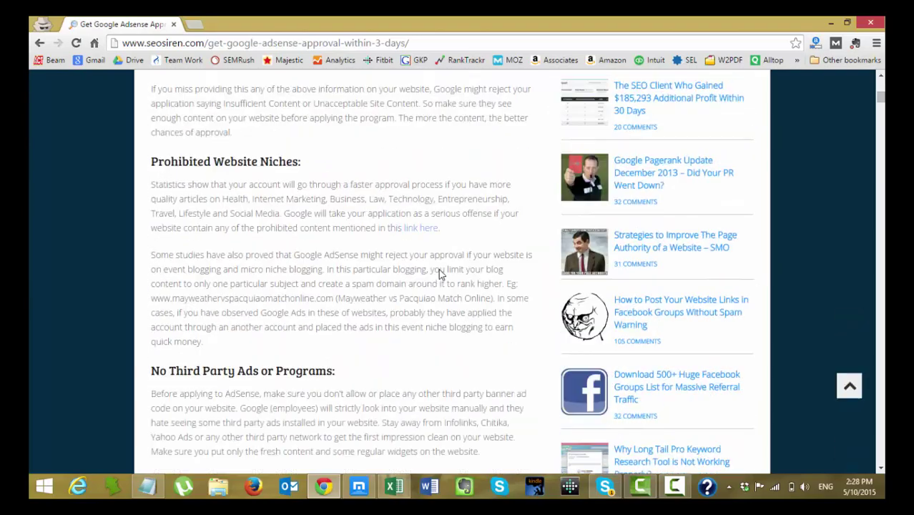
scroll(415, 268, "up", 4)
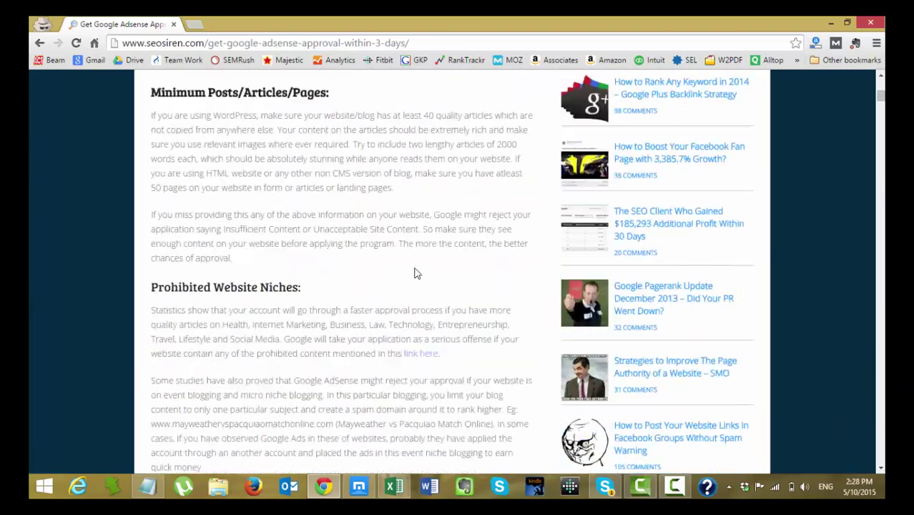
scroll(416, 272, "up", 15)
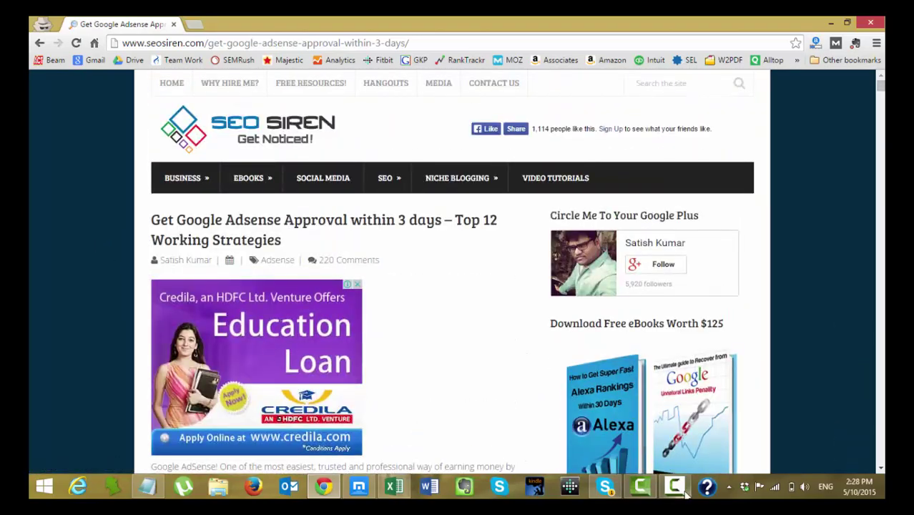
left_click(681, 486)
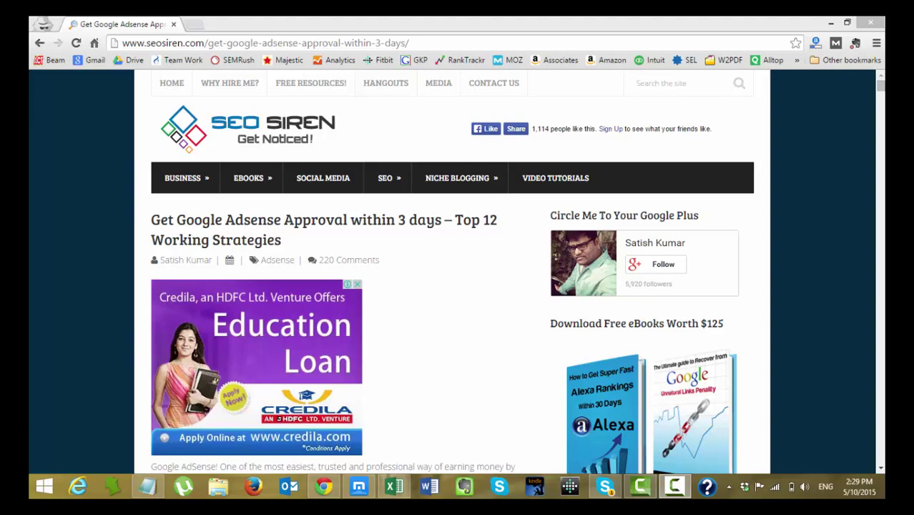
left_click(77, 221)
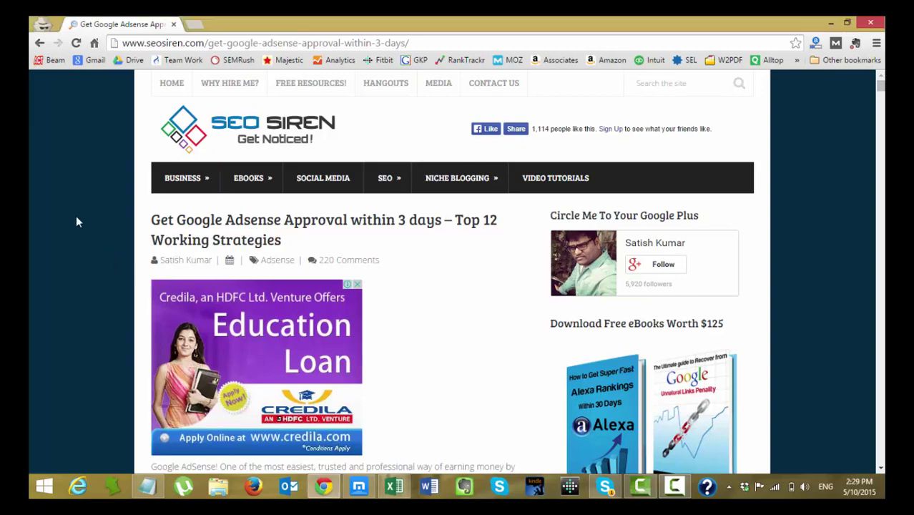
left_click_drag(879, 86, 879, 168)
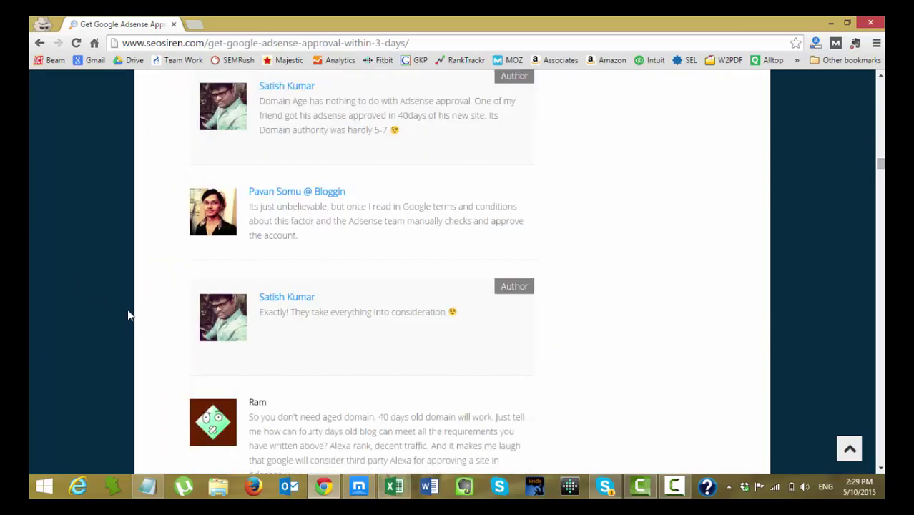
scroll(130, 315, "up", 15)
scroll(130, 315, "up", 15)
scroll(130, 315, "up", 4)
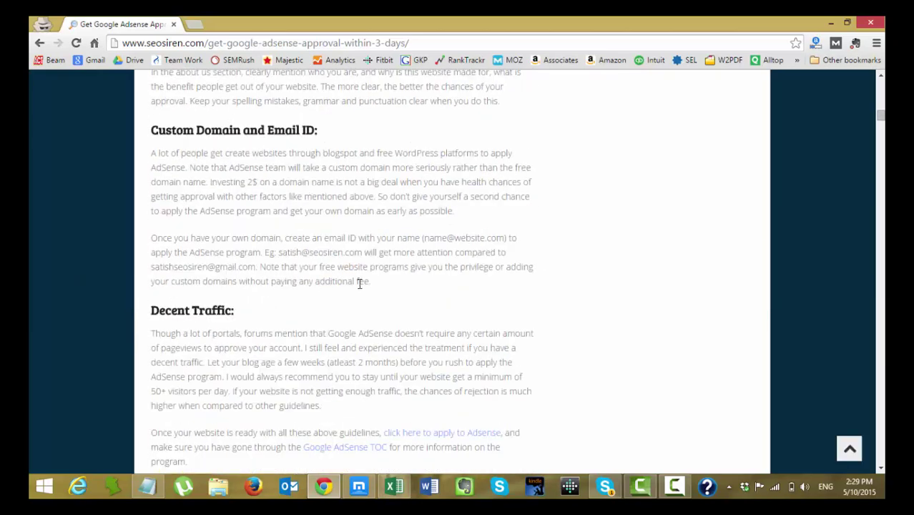
left_click_drag(882, 116, 881, 80)
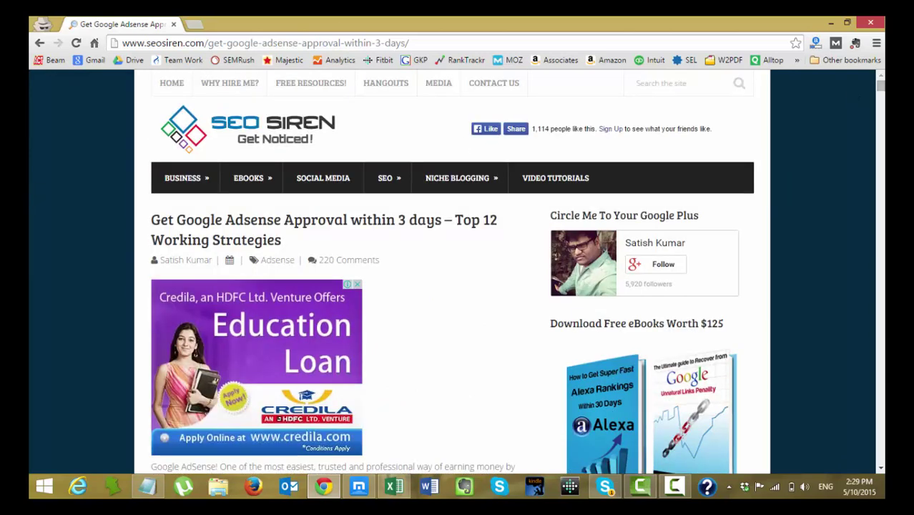